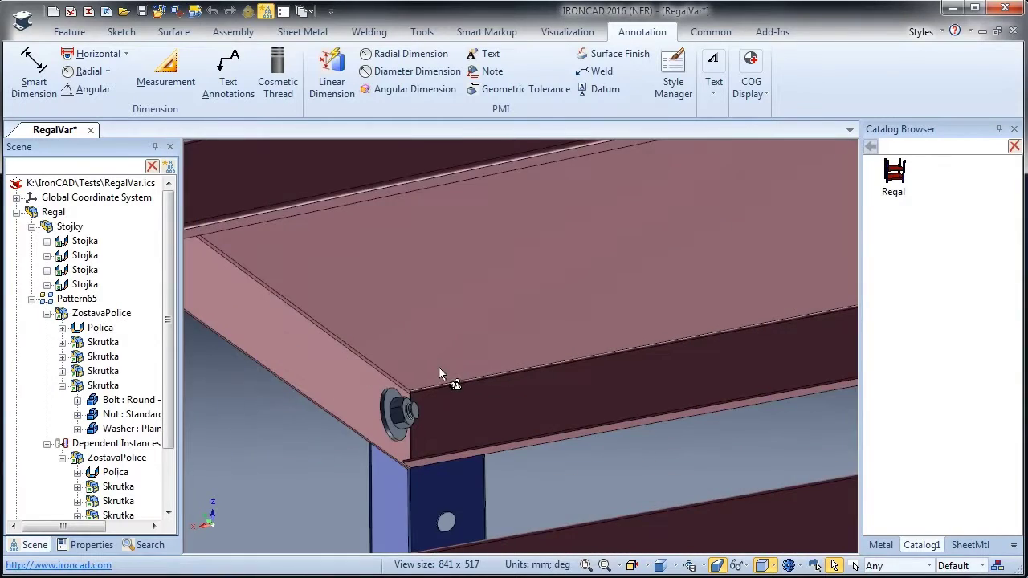
Bring up the parameter table of the Regal assembly and set VyskaRegalu to 1800 mm
middle_drag(450, 289, 620, 323)
scroll(602, 312, down, 5)
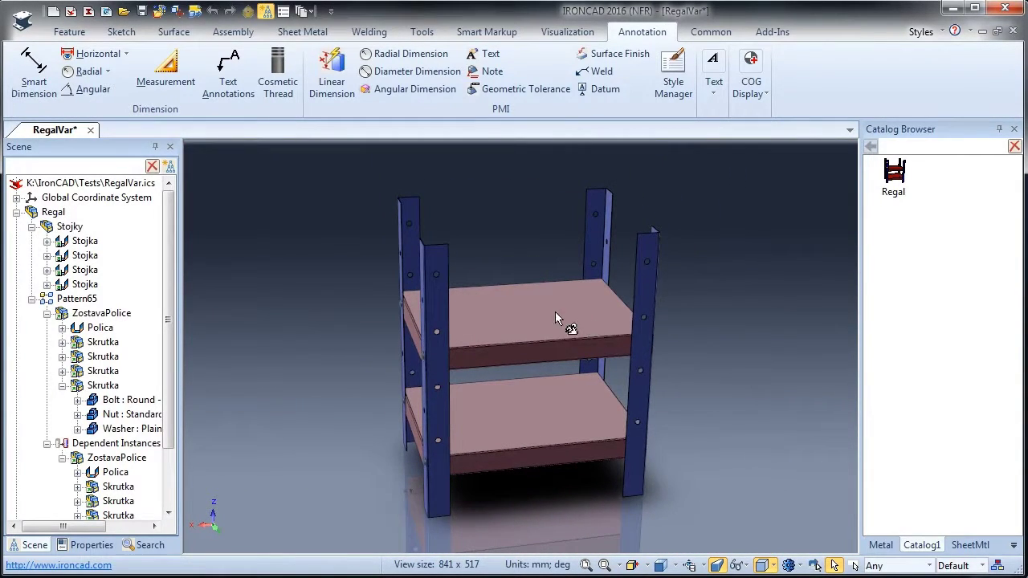
click(523, 315)
right_click(522, 314)
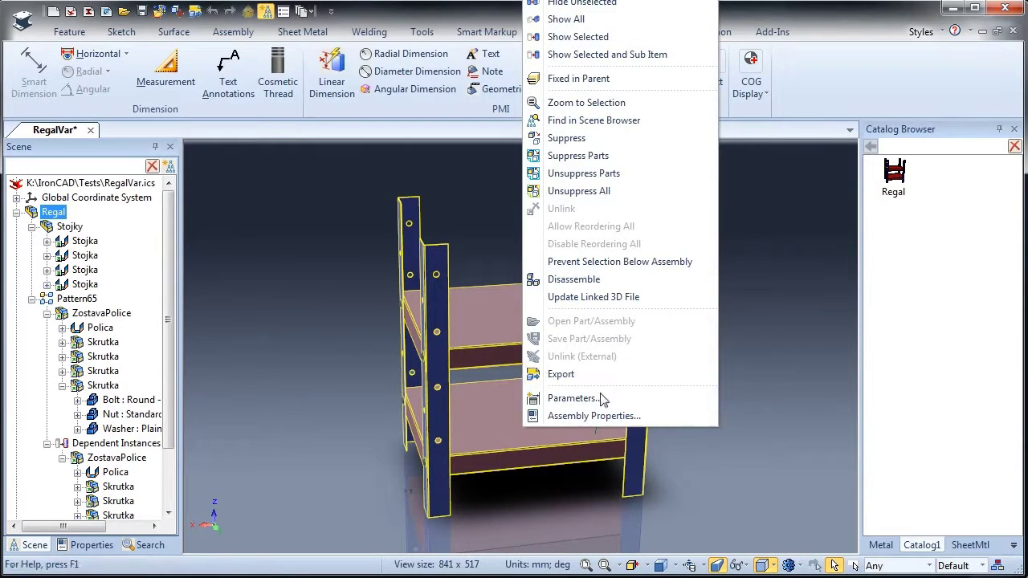
click(572, 398)
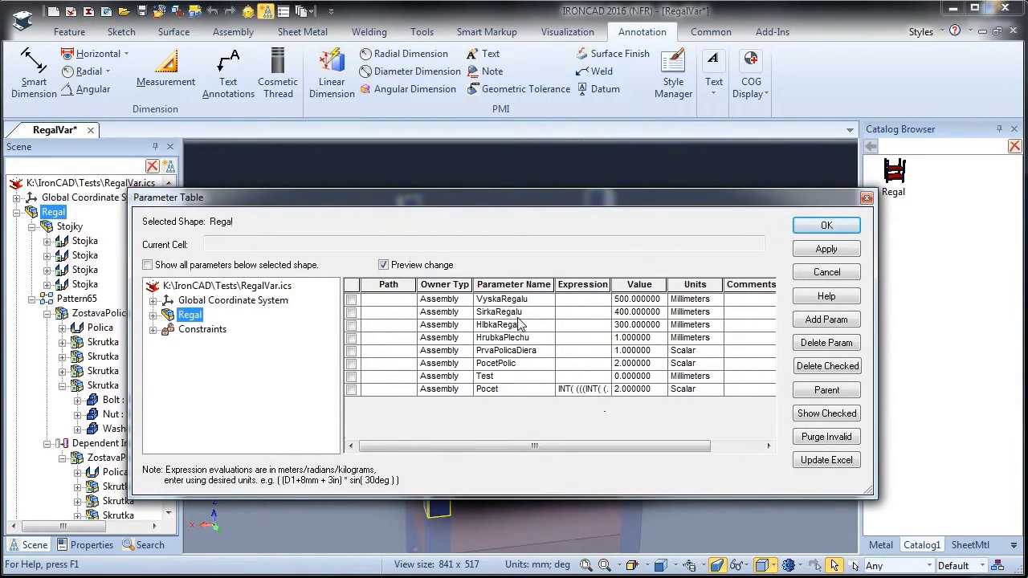
click(618, 299)
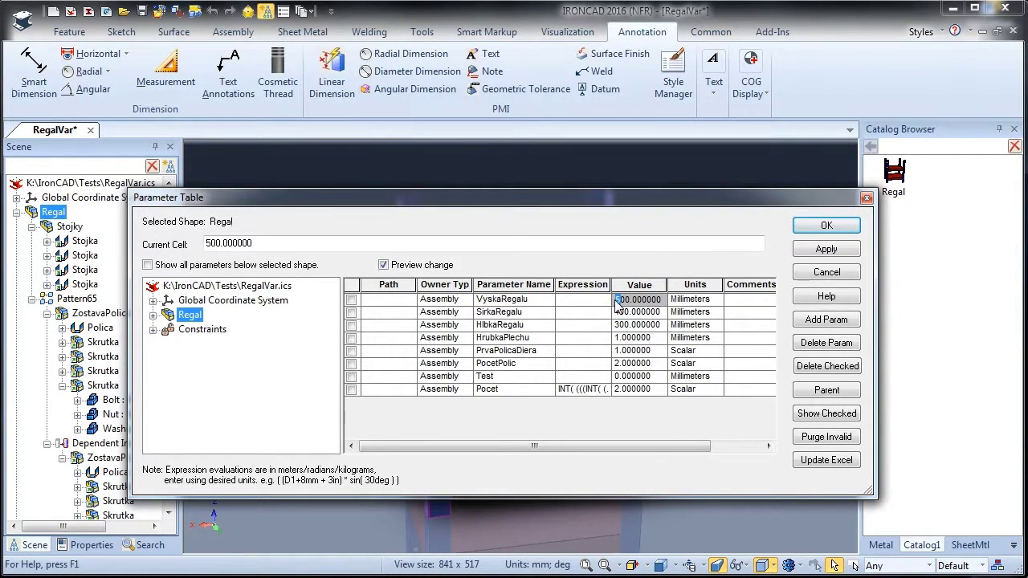
text(100)
text(8)
key(Delete)
Set the SirkaRegalu parameter to 800 mm and HlbkaRegalu to 400 mm
click(622, 313)
click(617, 313)
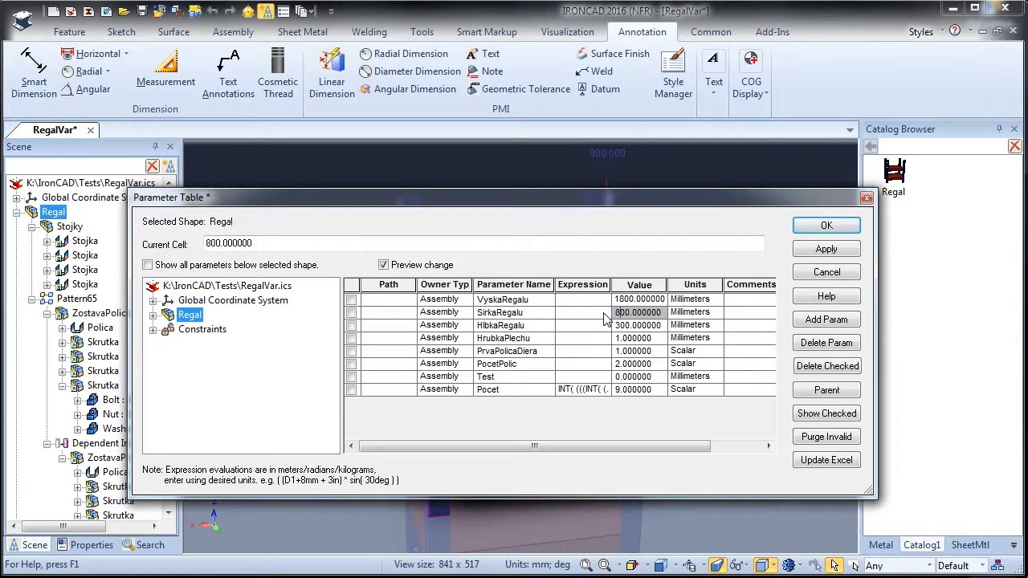
click(626, 325)
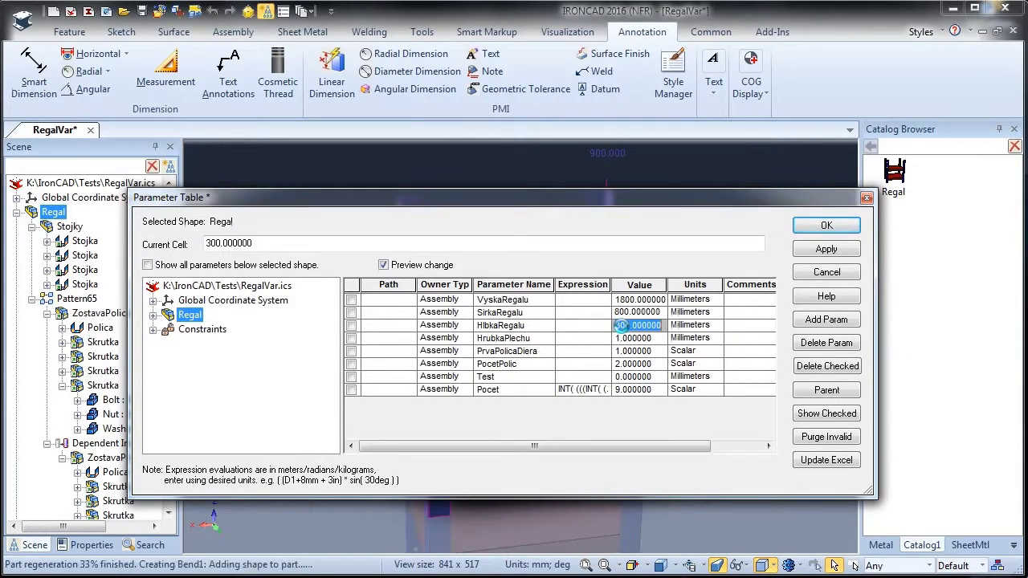
click(616, 323)
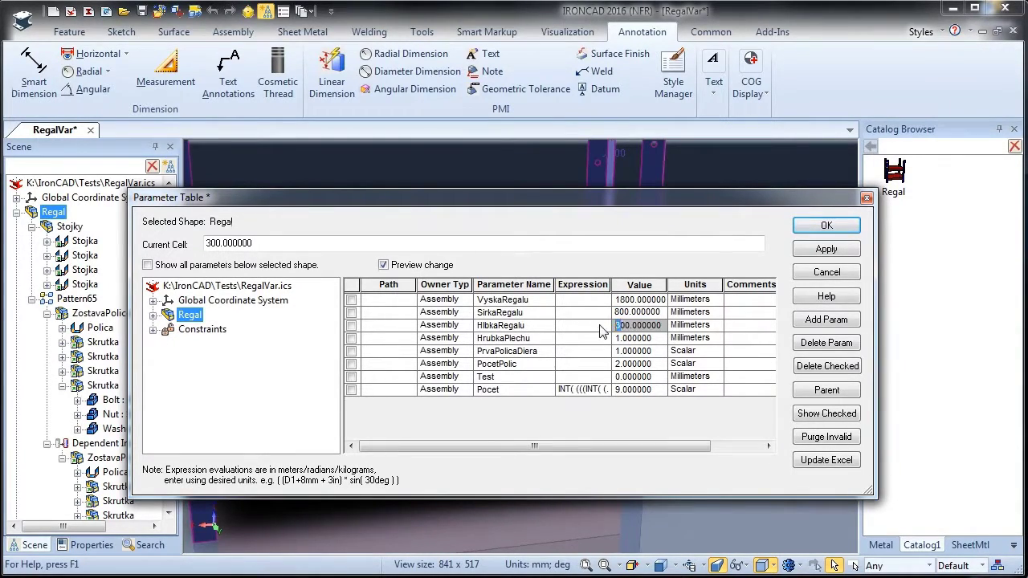
Set PocetPolic to 7 and PrvaPolicaDiera to 3, and apply the parameter changes to the shelf model
click(625, 364)
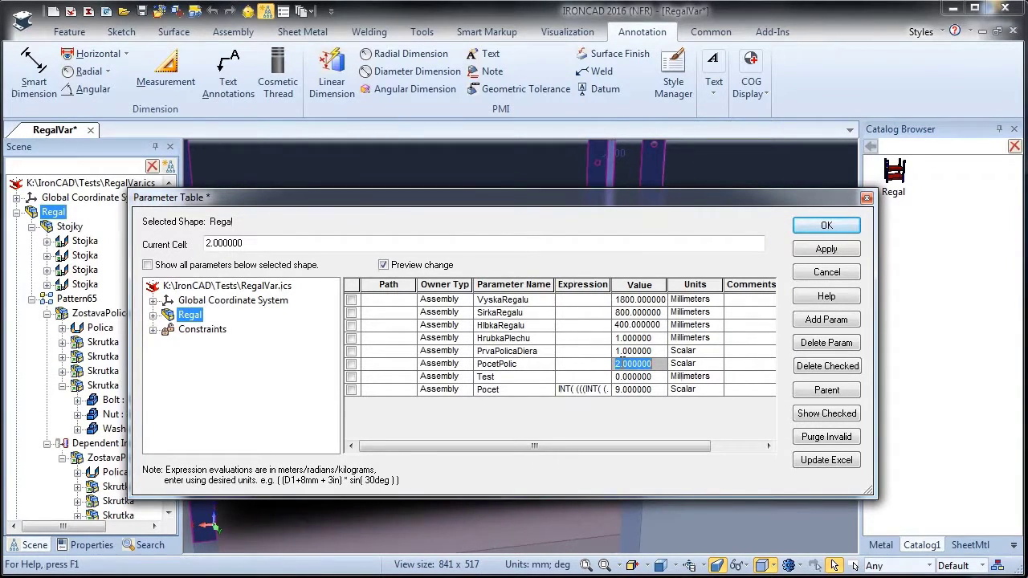
click(620, 365)
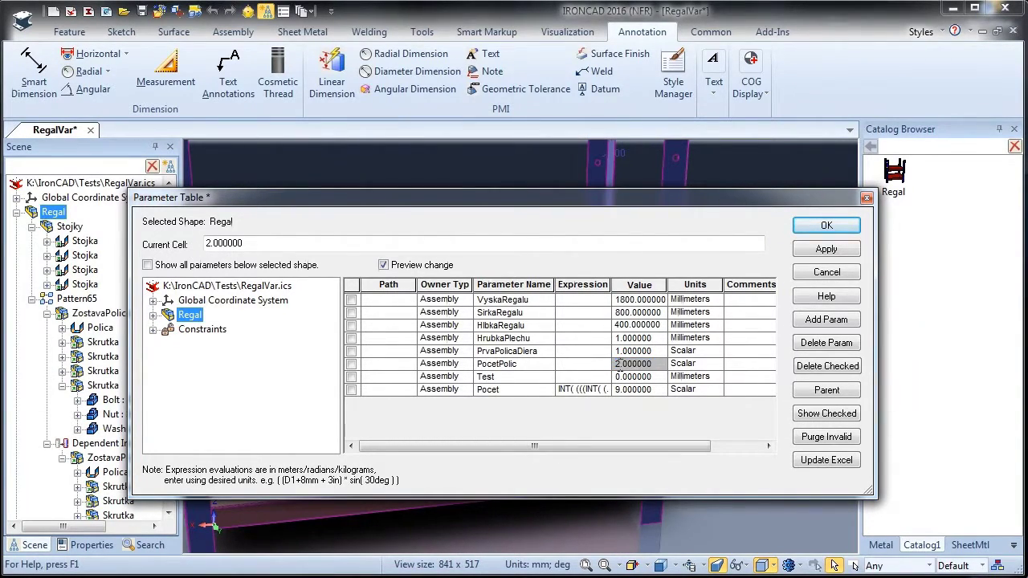
click(620, 352)
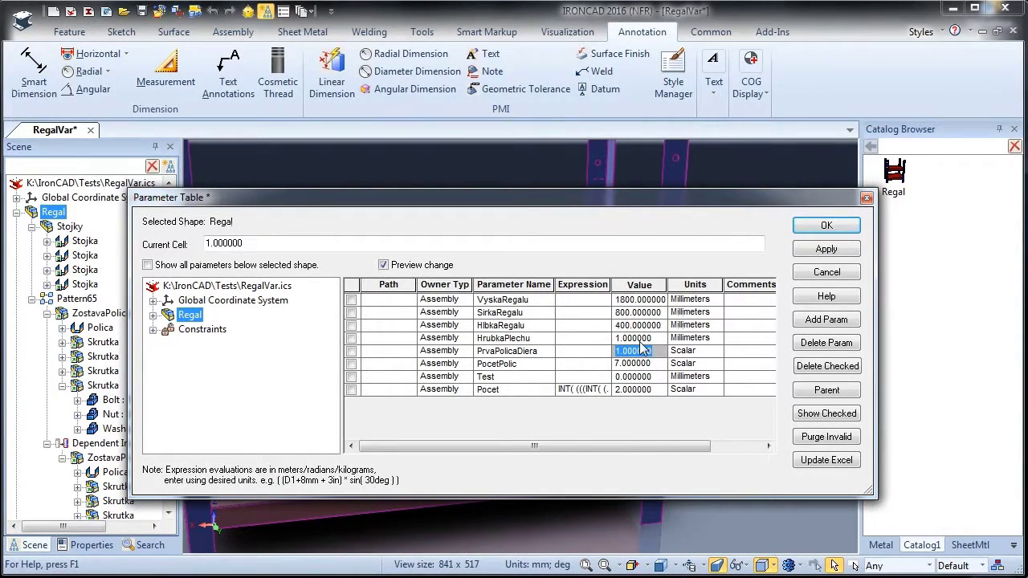
click(619, 351)
key(Return)
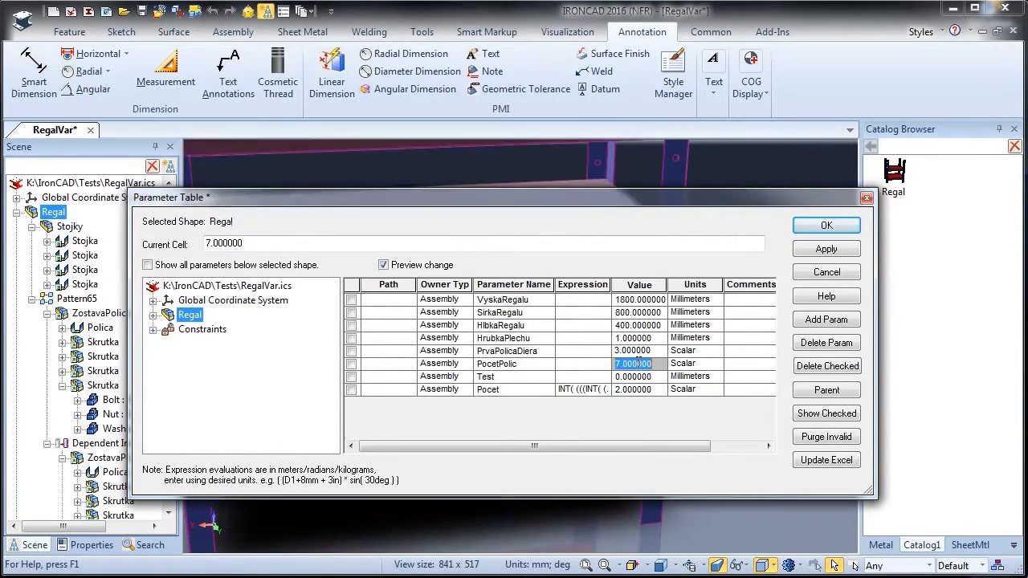
click(827, 250)
click(827, 225)
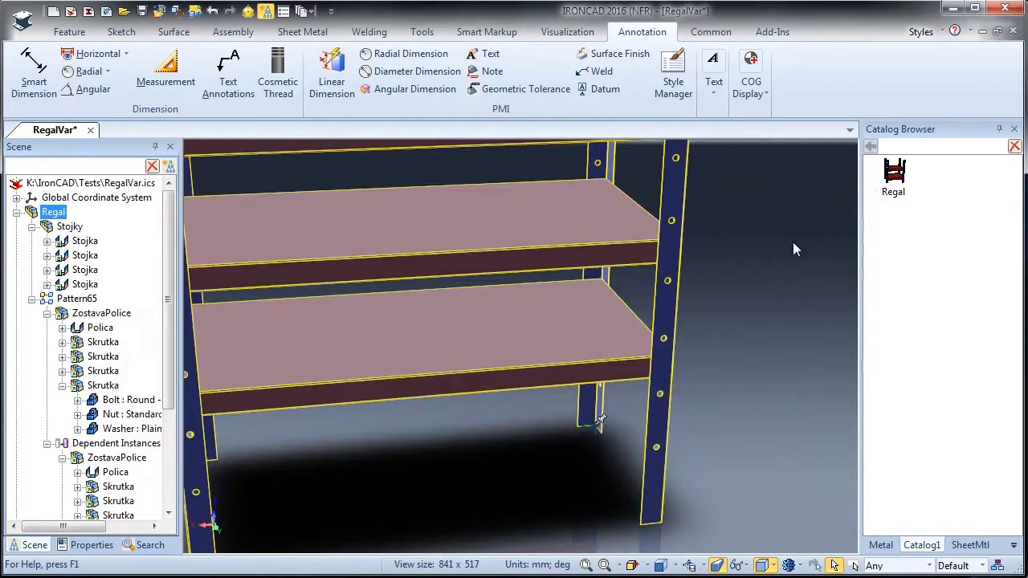
Add a design variation to the whole Regal assembly
key(F8)
middle_drag(626, 298, 651, 283)
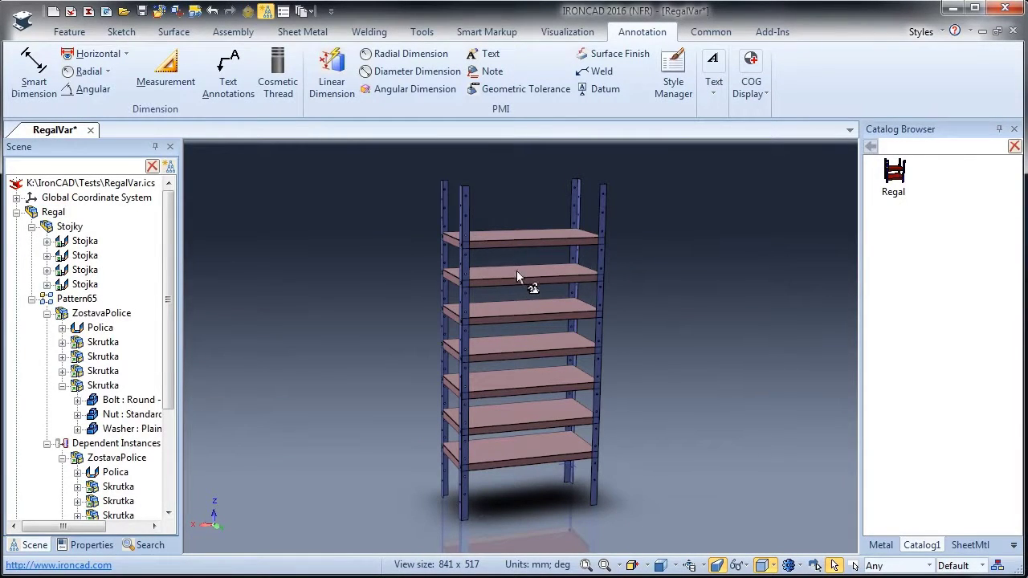
scroll(493, 321, up, 3)
scroll(493, 321, down, 2)
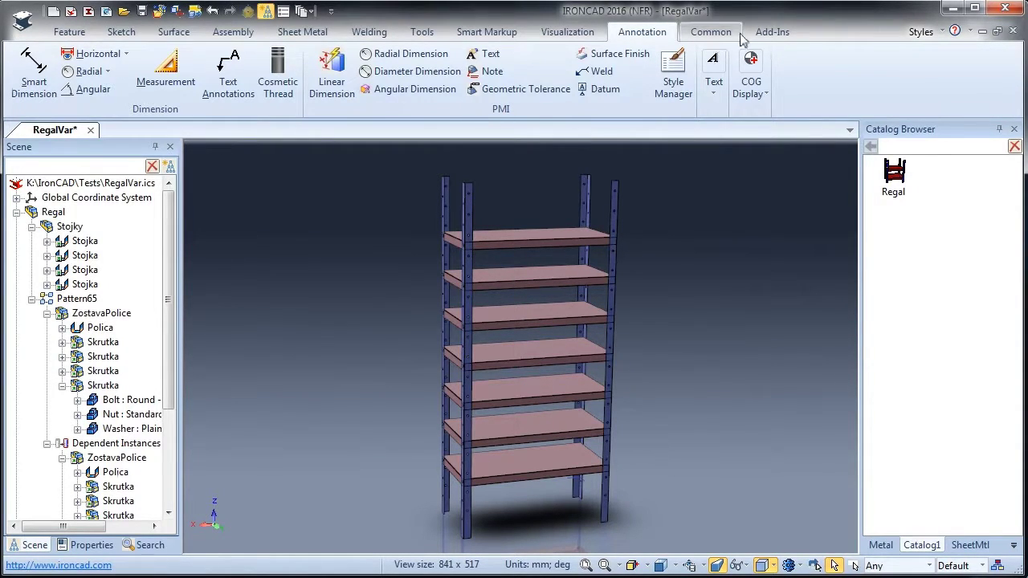
click(762, 35)
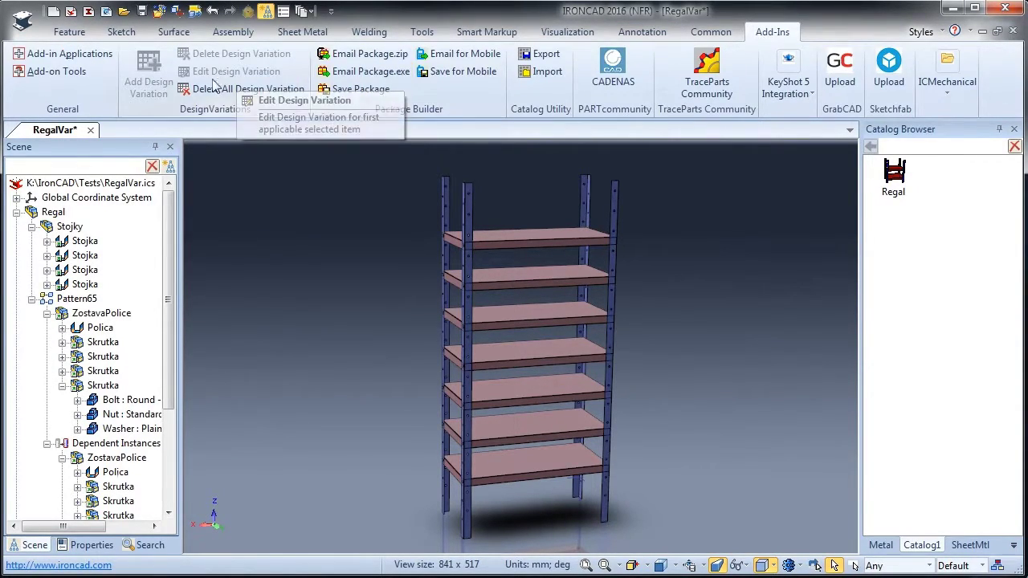
click(469, 223)
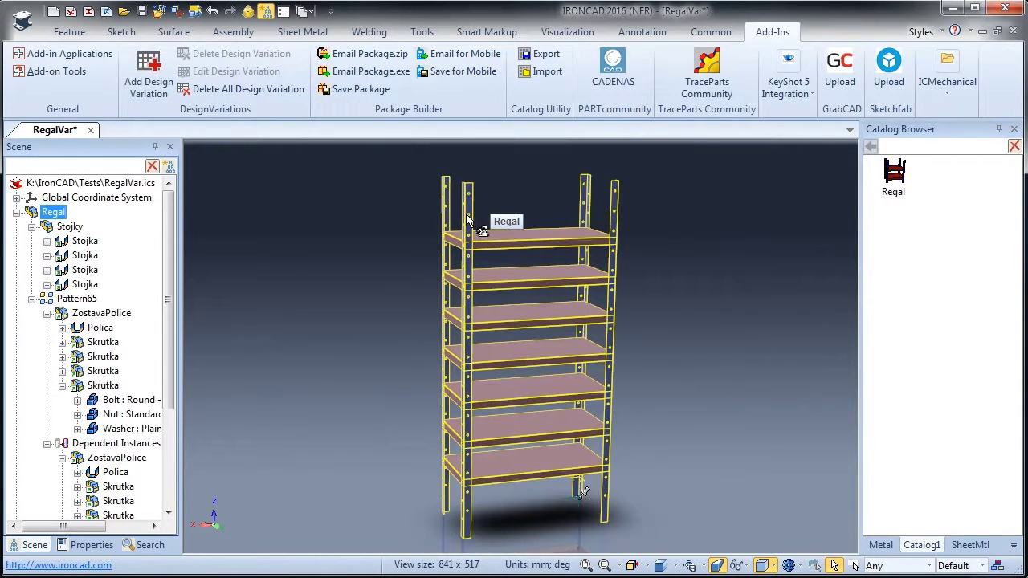
click(149, 75)
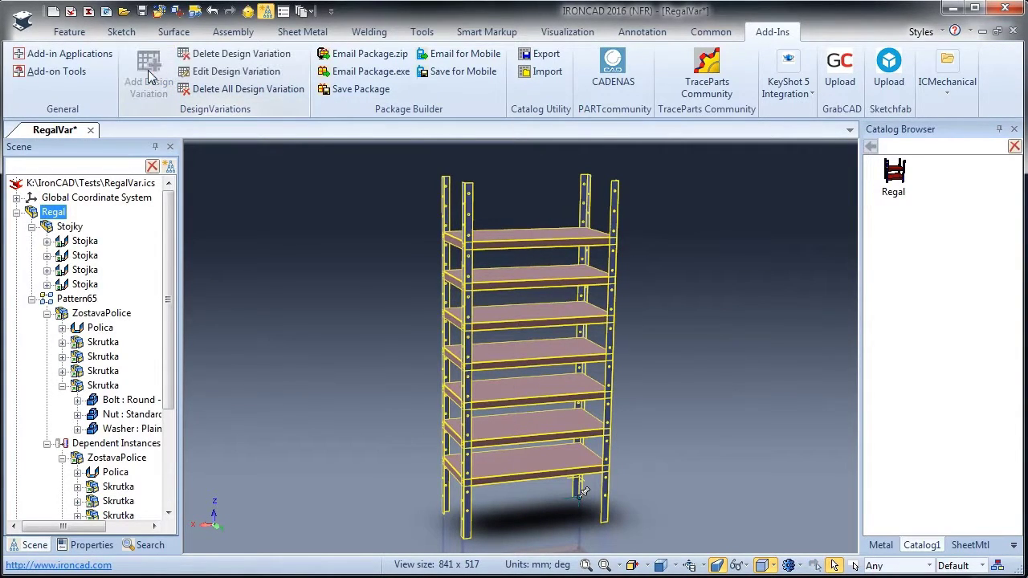
Edit the Design_1 variation, renaming it Regal1 and generating its preview image
click(235, 76)
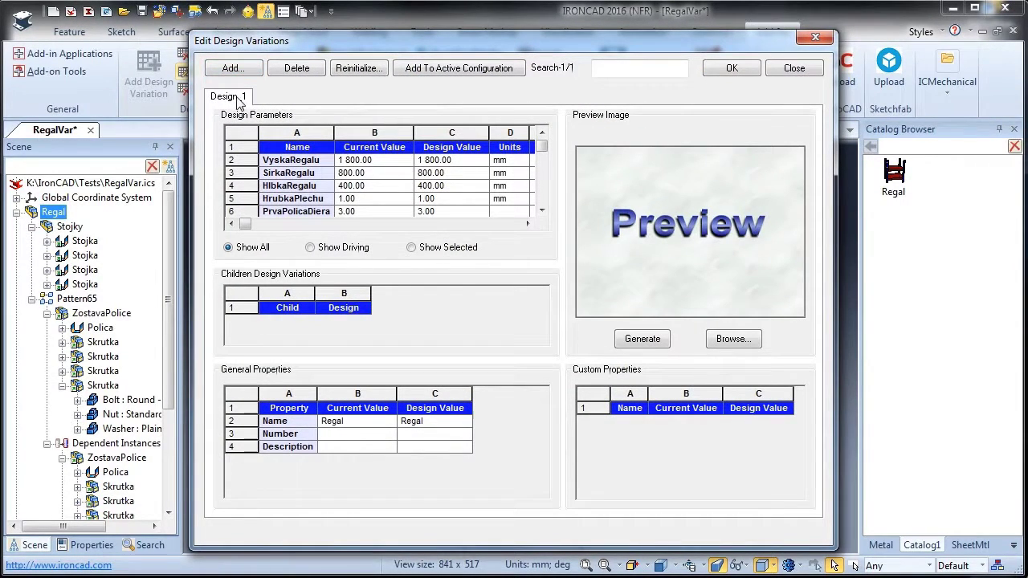
right_click(238, 100)
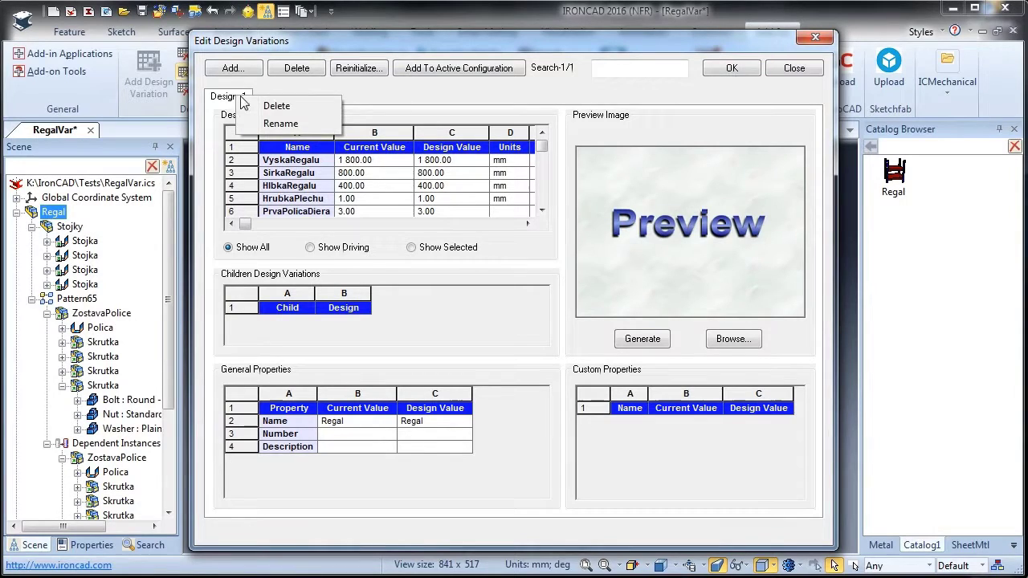
click(292, 124)
text(Regal1)
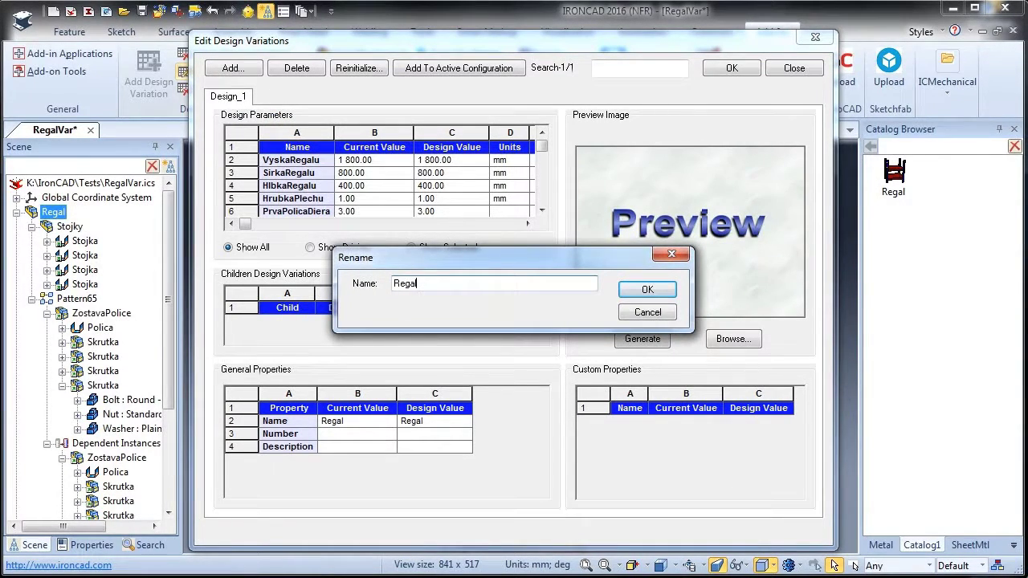
click(647, 290)
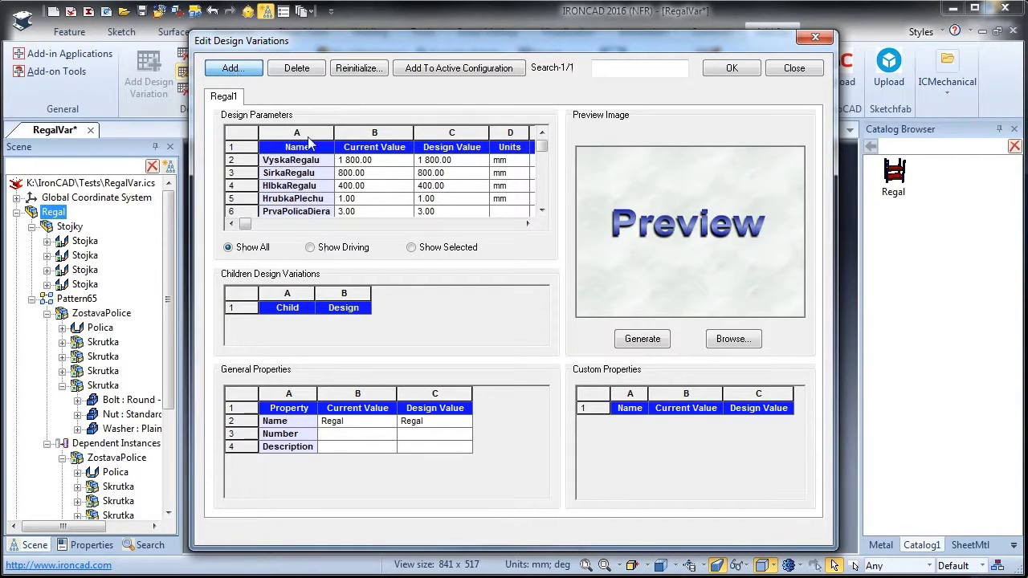
click(668, 341)
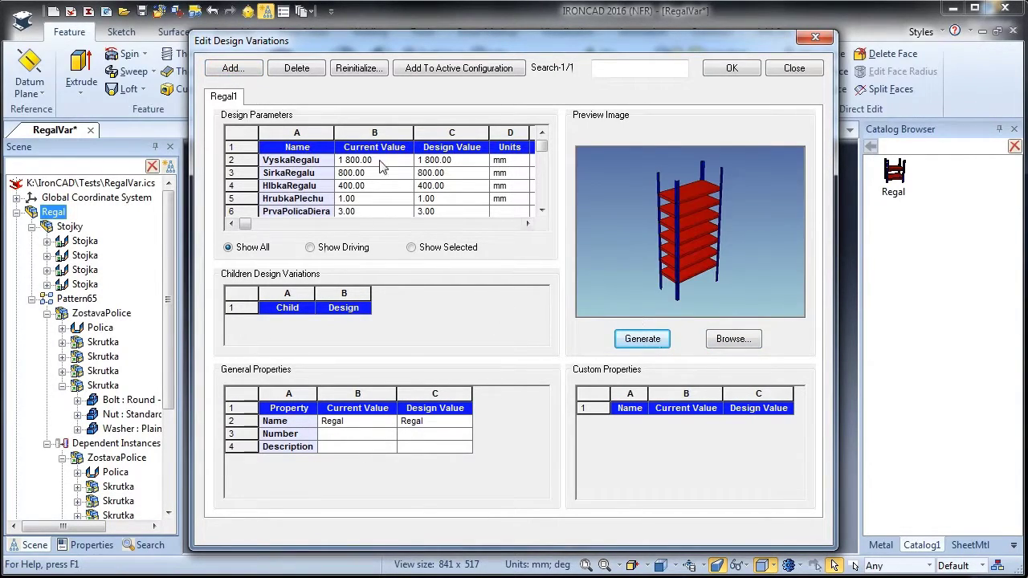
Add a second design variation named Regal2 with design values taken from the current state
click(232, 69)
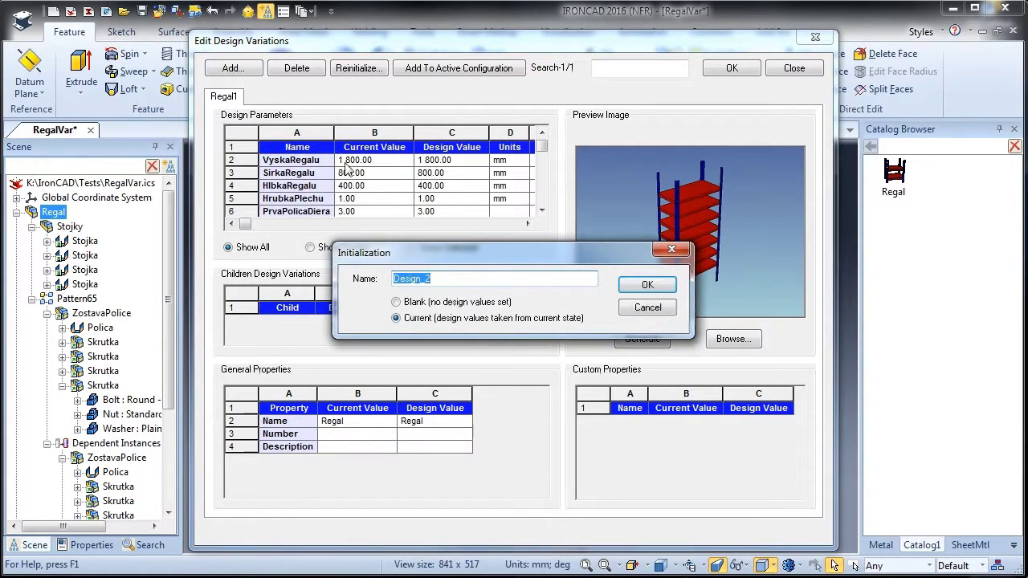
text(Rega)
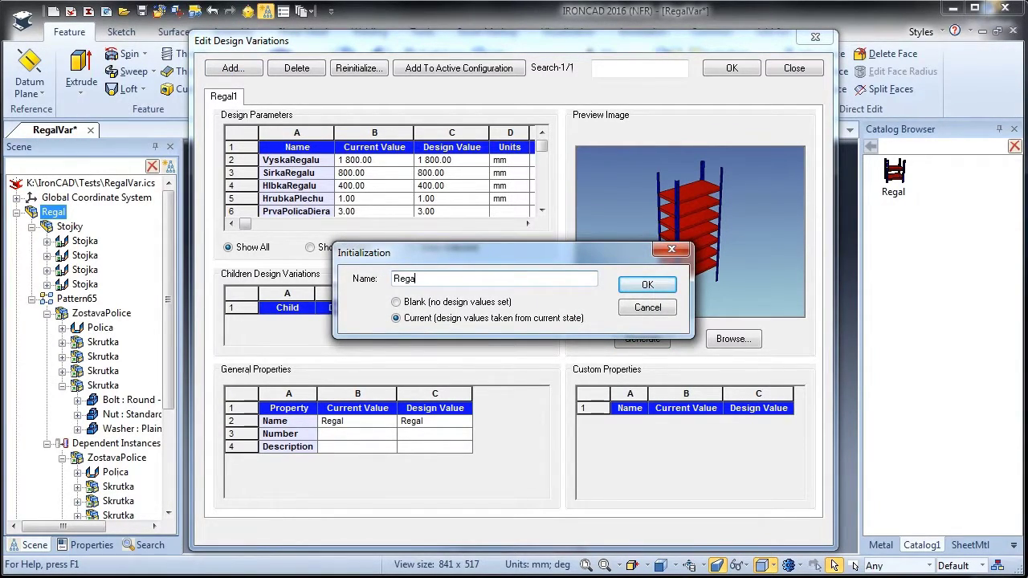
text(l2)
click(651, 286)
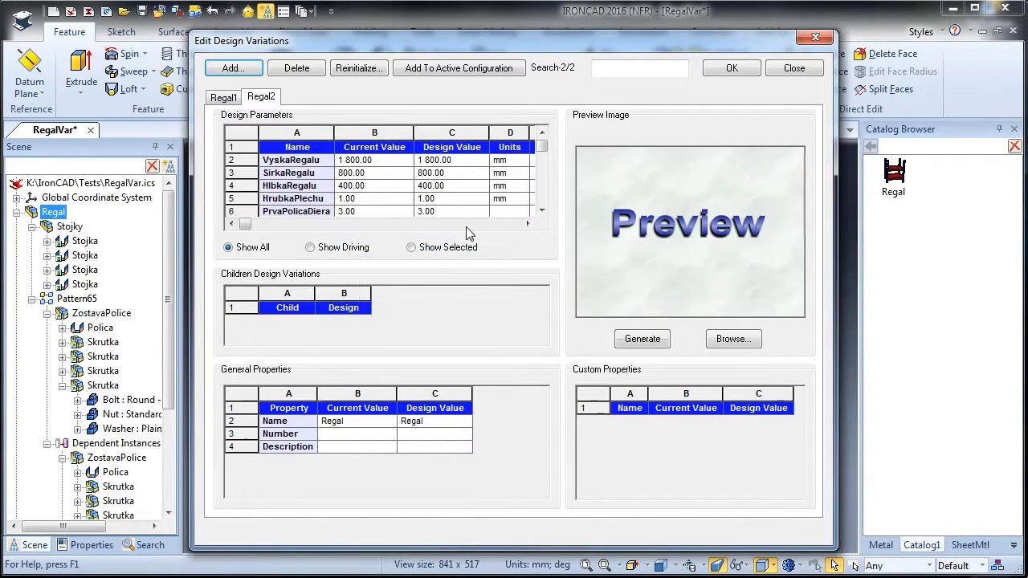
click(228, 98)
click(265, 99)
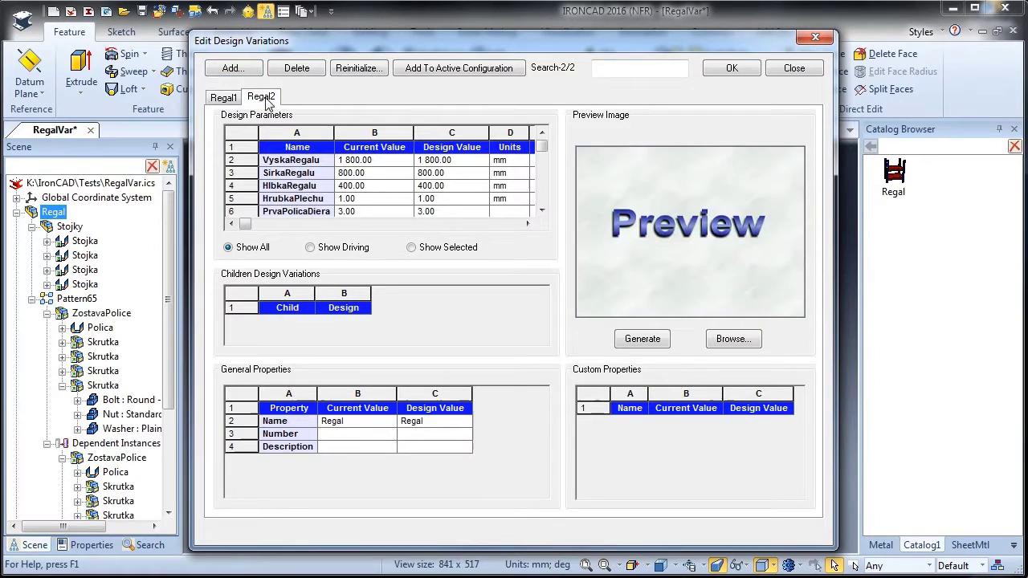
Set the Regal2 design values to 400 mm for SirkaRegalu, 2 for PrvaPolicaDiera and 8 for PocetPolic
double_click(427, 162)
double_click(424, 173)
click(429, 212)
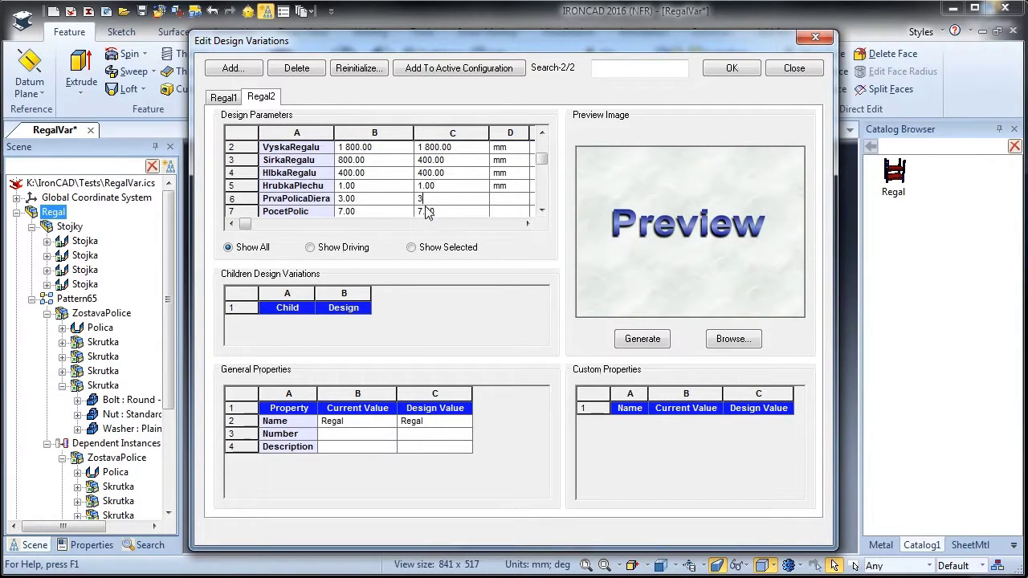
drag(423, 199, 410, 205)
text(2)
click(428, 212)
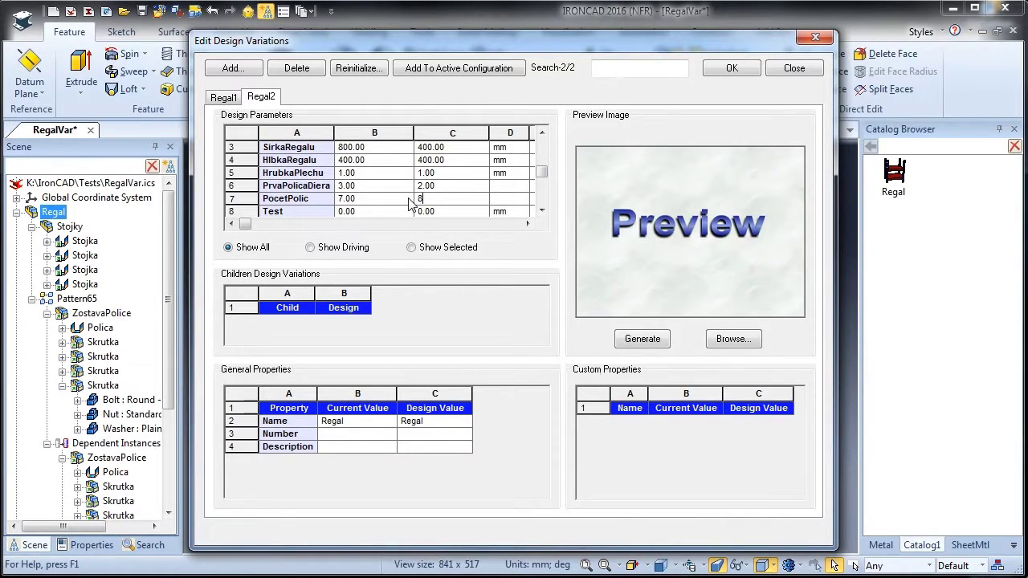
click(445, 188)
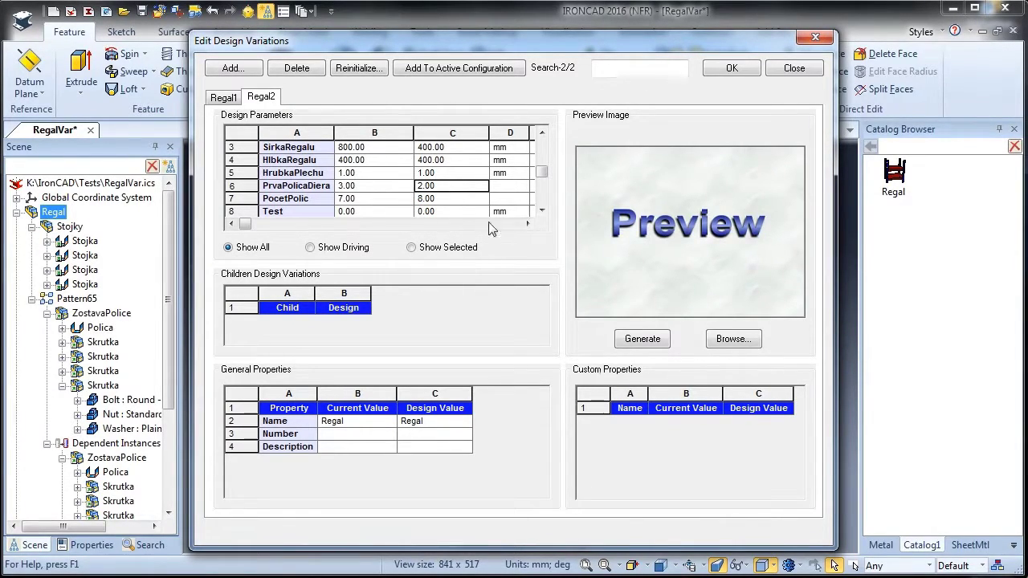
Generate the preview image for Regal2 and apply this variation to the model
click(647, 339)
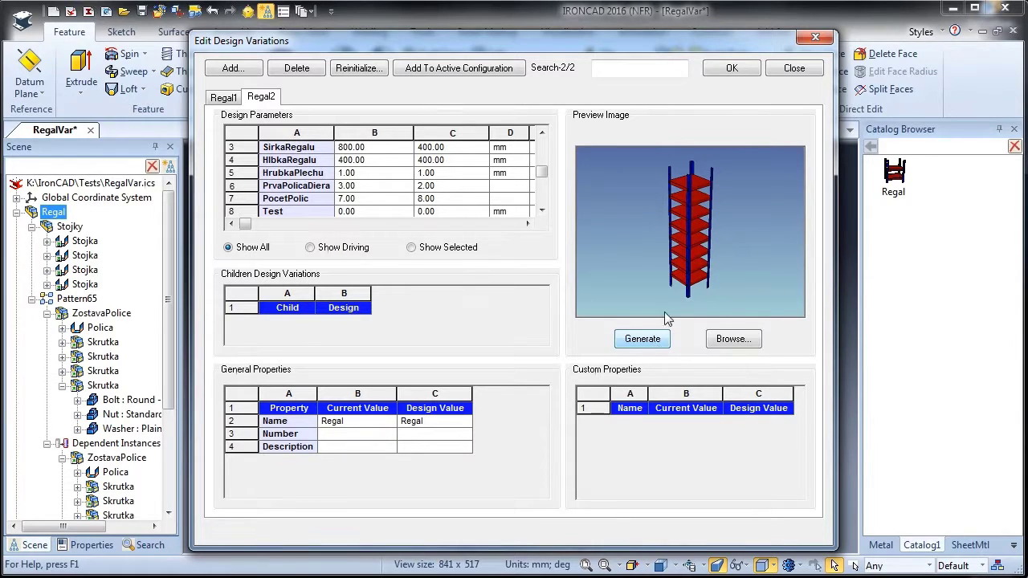
click(732, 71)
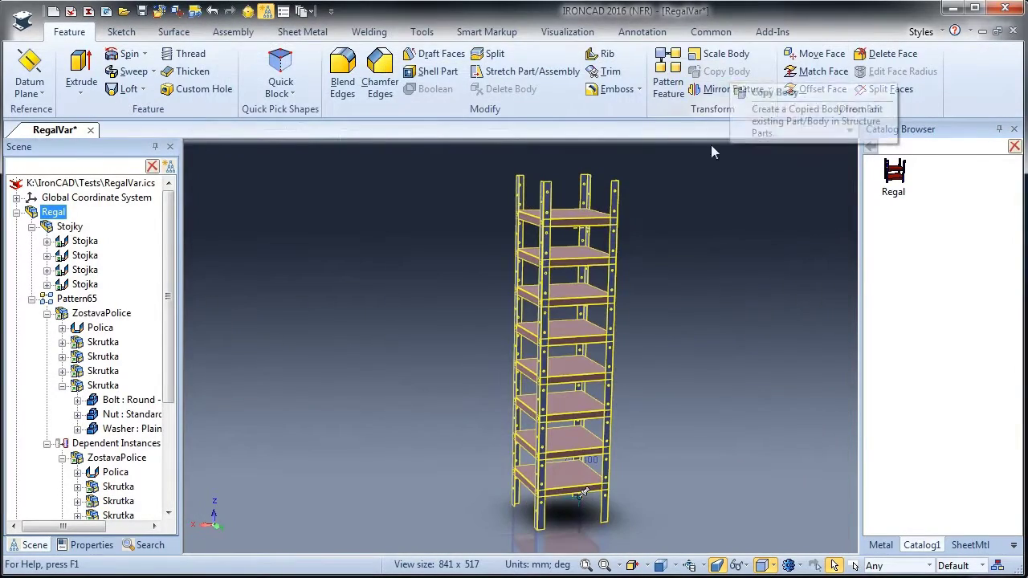
Switch the Regal assembly to the Regal1 design variation
click(577, 347)
right_click(578, 265)
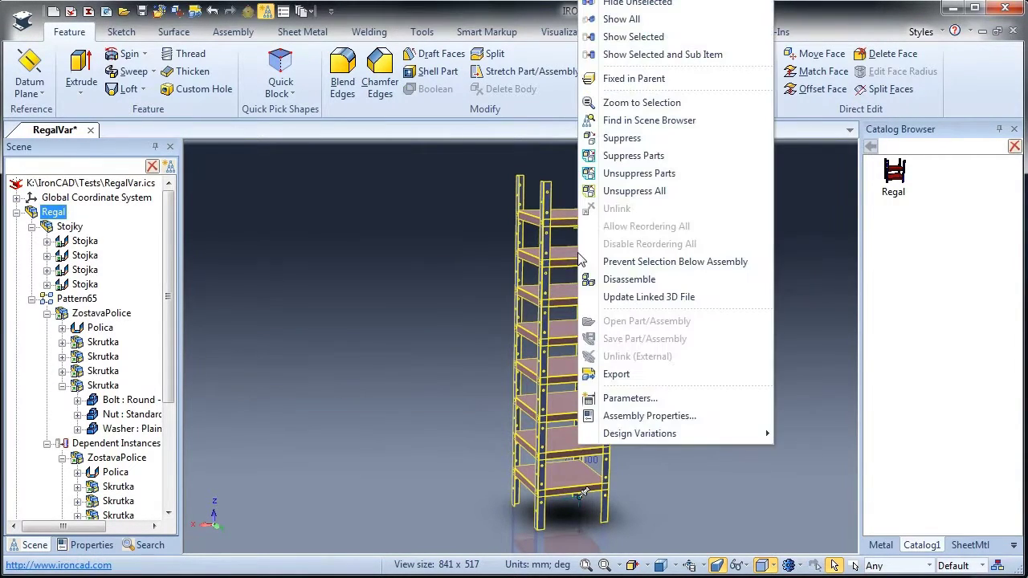
mouse_move(662, 438)
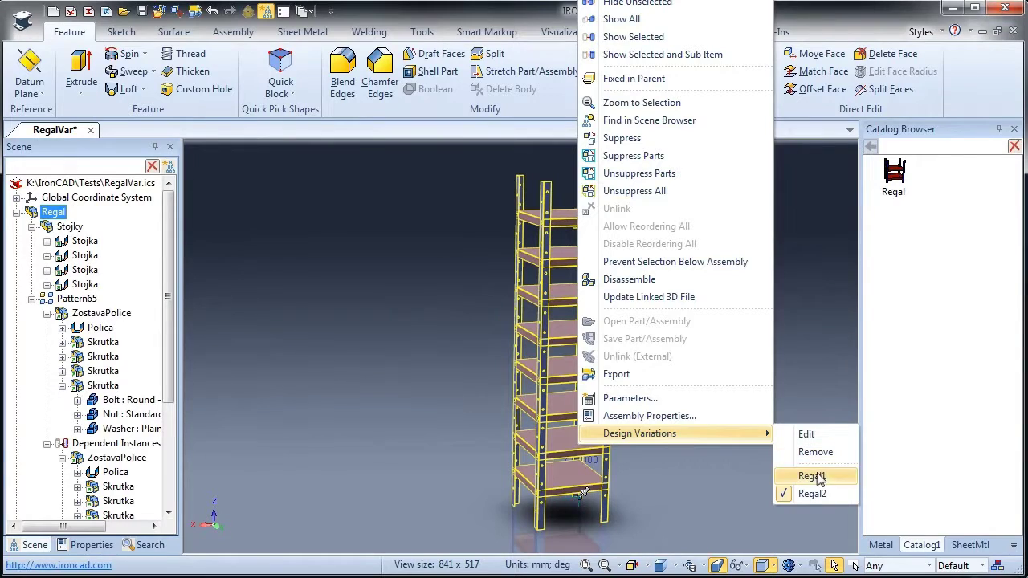
click(811, 475)
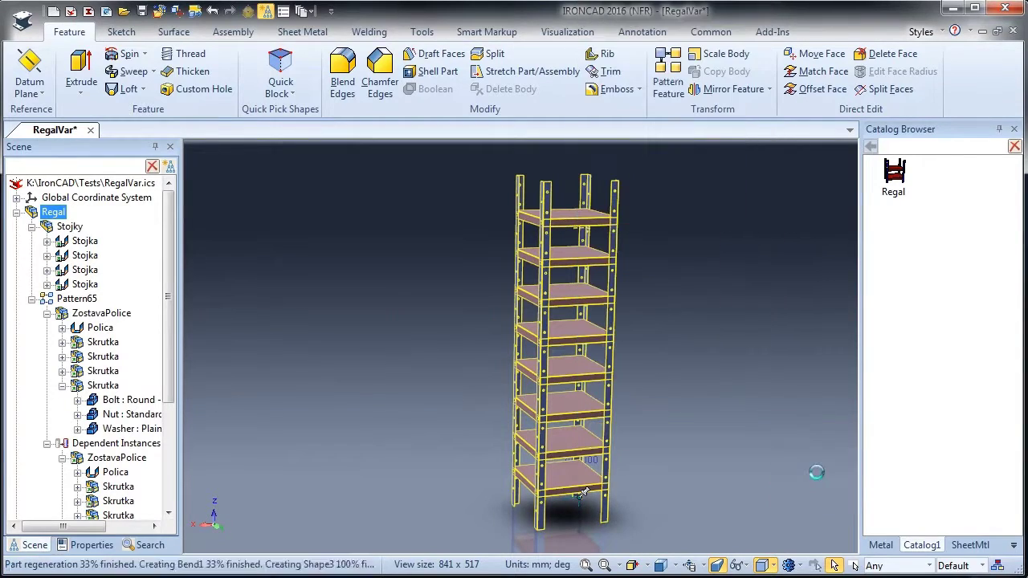
Add a third design variation named Regal3 to the Regal assembly, with design values taken from the current state
click(716, 346)
right_click(536, 238)
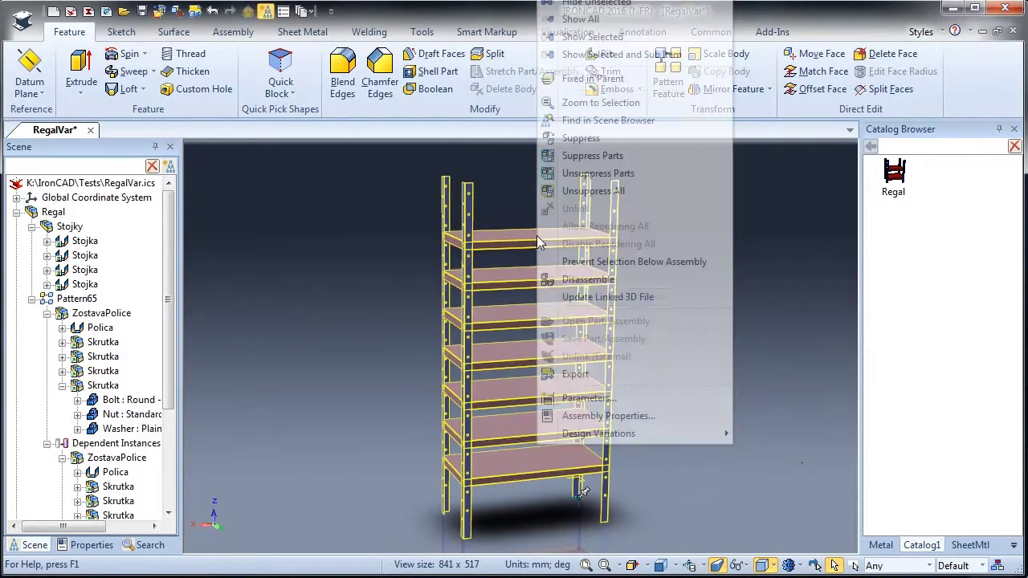
mouse_move(619, 438)
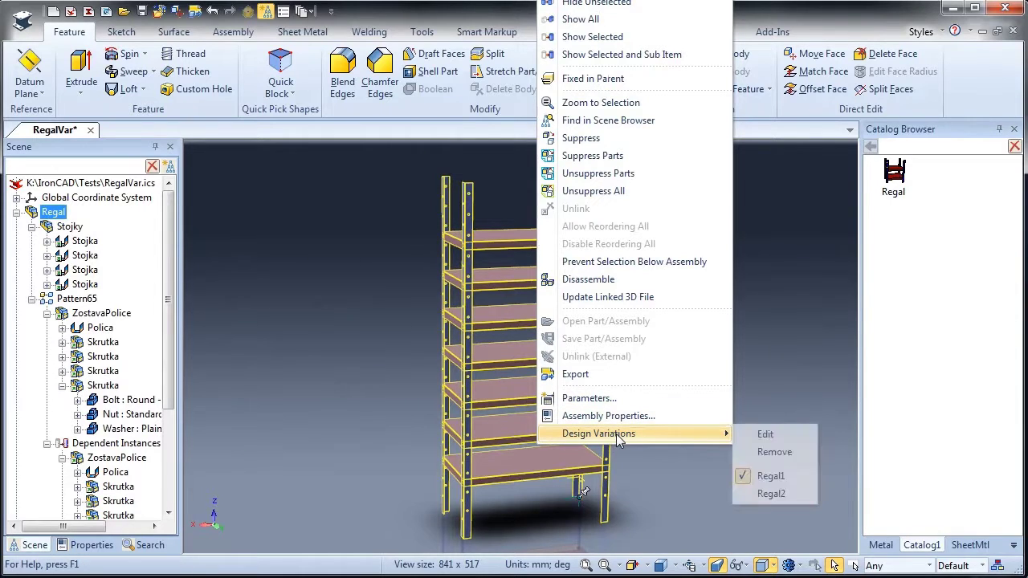
click(767, 435)
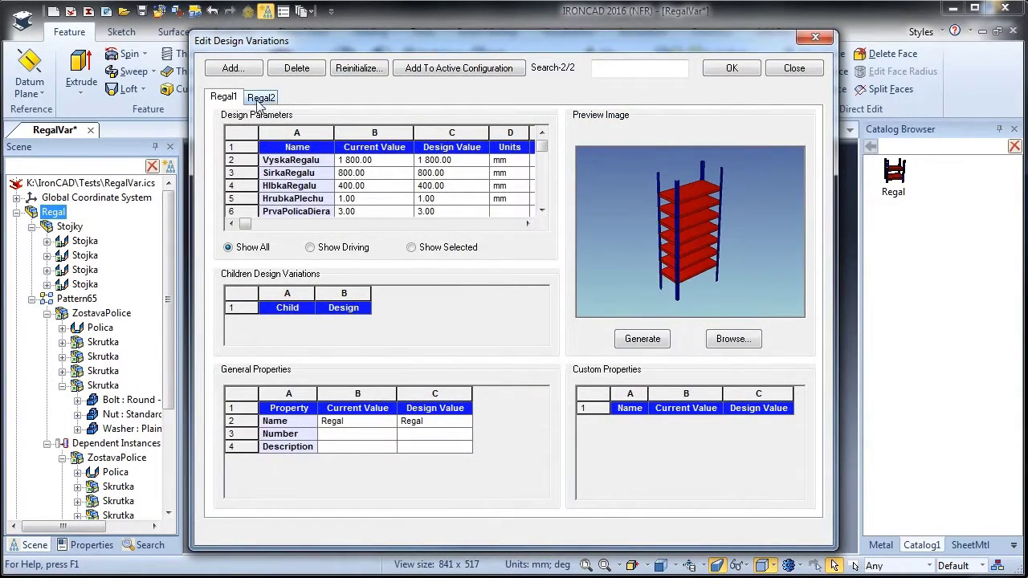
click(262, 97)
click(233, 69)
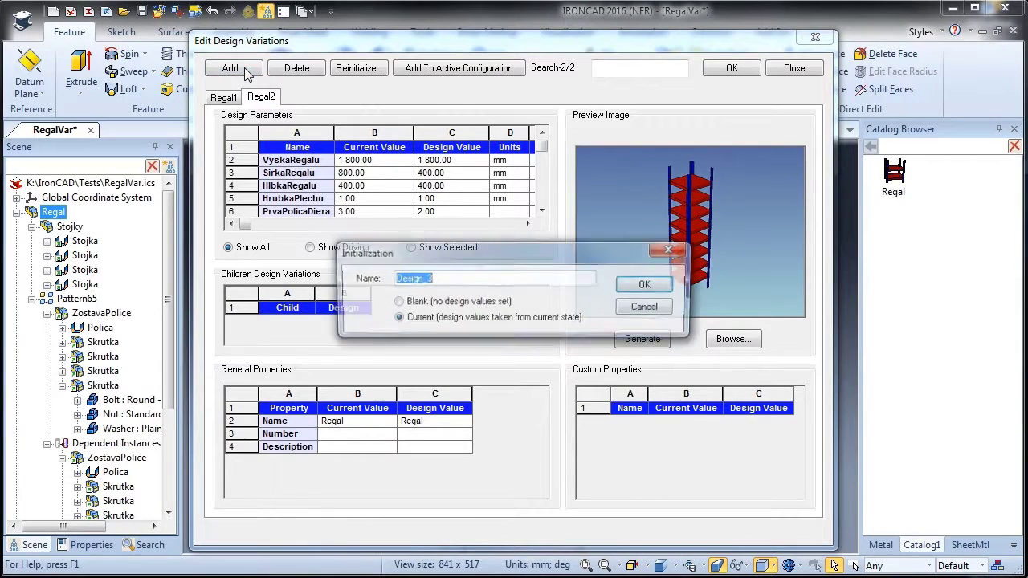
text(Regal3)
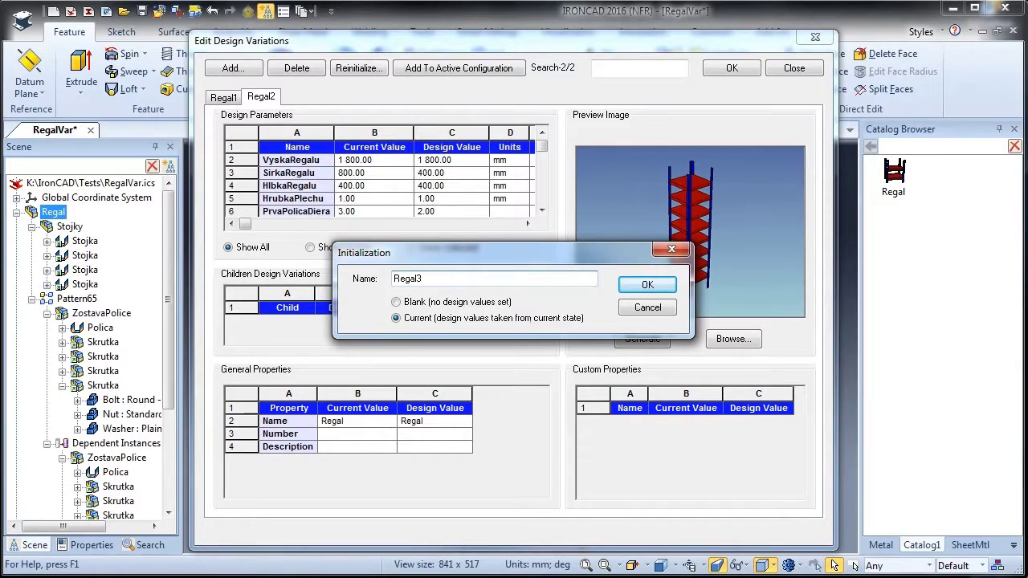
click(649, 286)
Set the Regal3 design values to 1000 mm for VyskaRegalu and 2000 mm for SirkaRegalu
double_click(432, 161)
drag(427, 160, 412, 163)
text(1000)
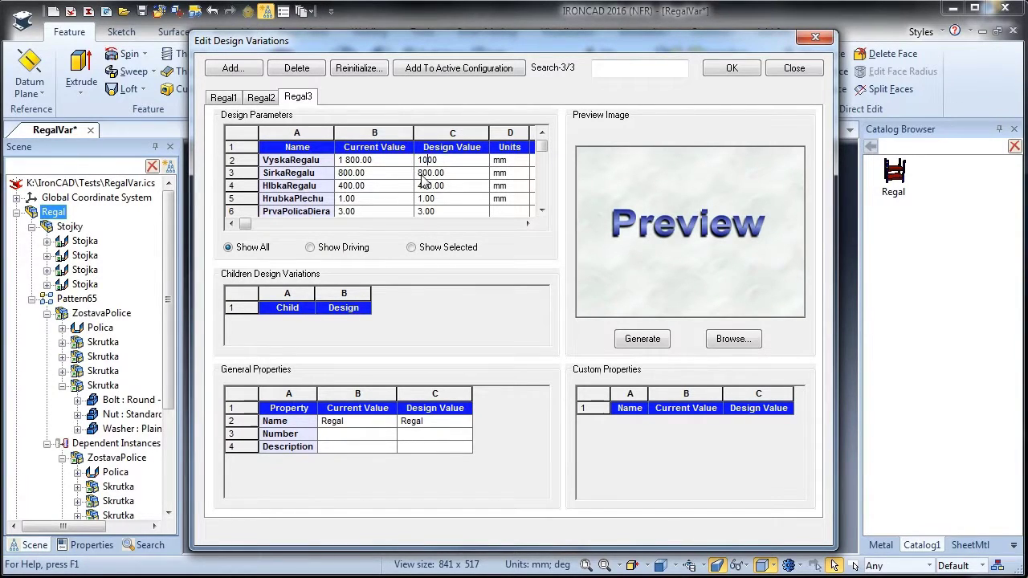
click(425, 173)
drag(422, 173, 417, 173)
click(427, 185)
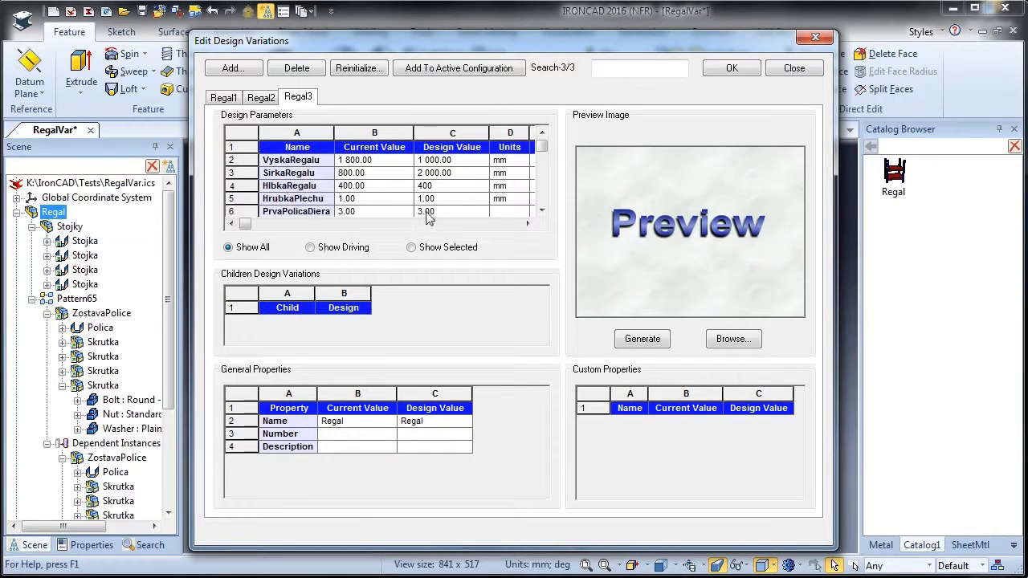
Set the Regal3 design values to 1 for PrvaPolicaDiera and 4 for PocetPolic
click(426, 213)
double_click(417, 198)
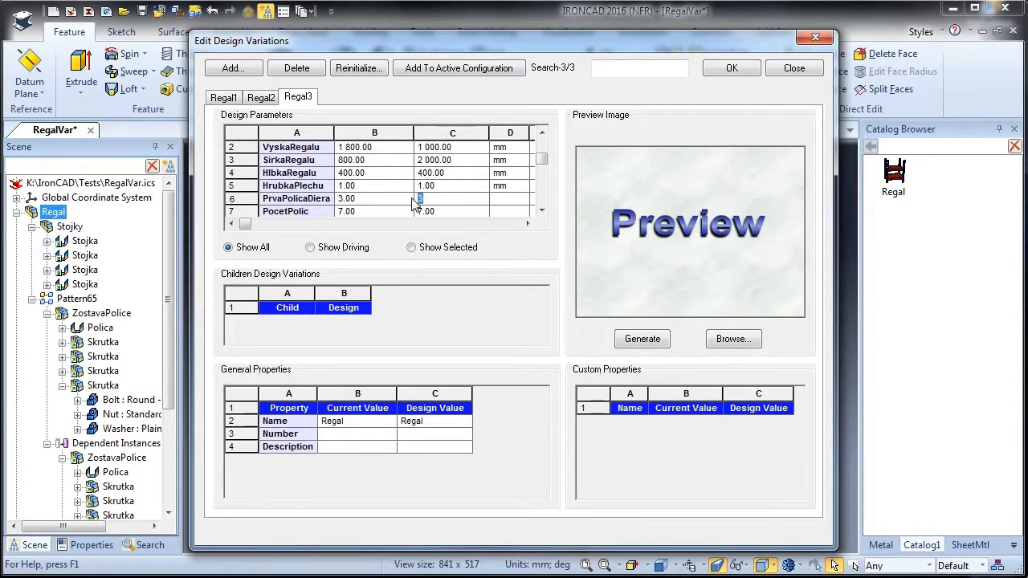
click(426, 213)
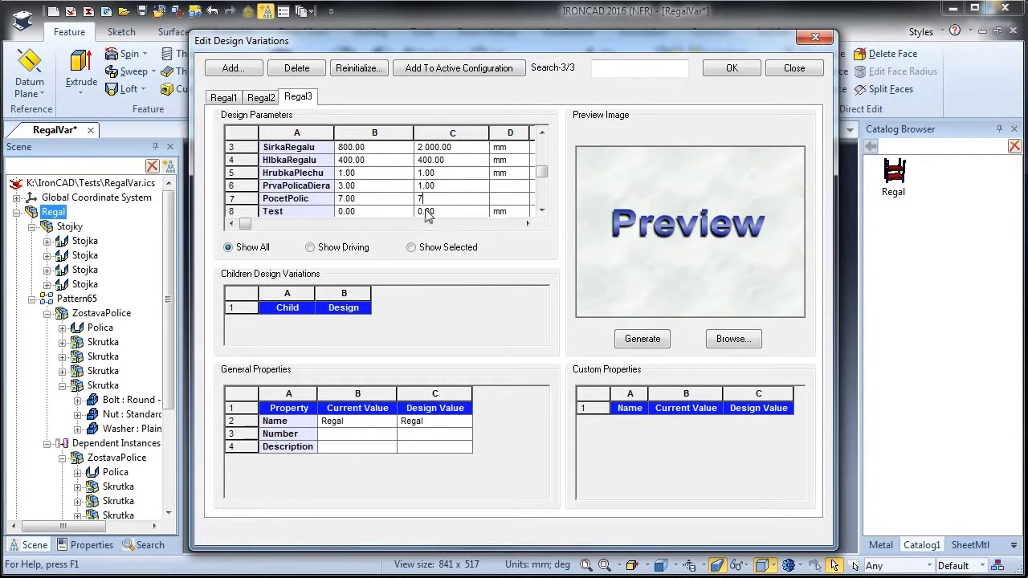
double_click(414, 200)
text(4)
click(442, 189)
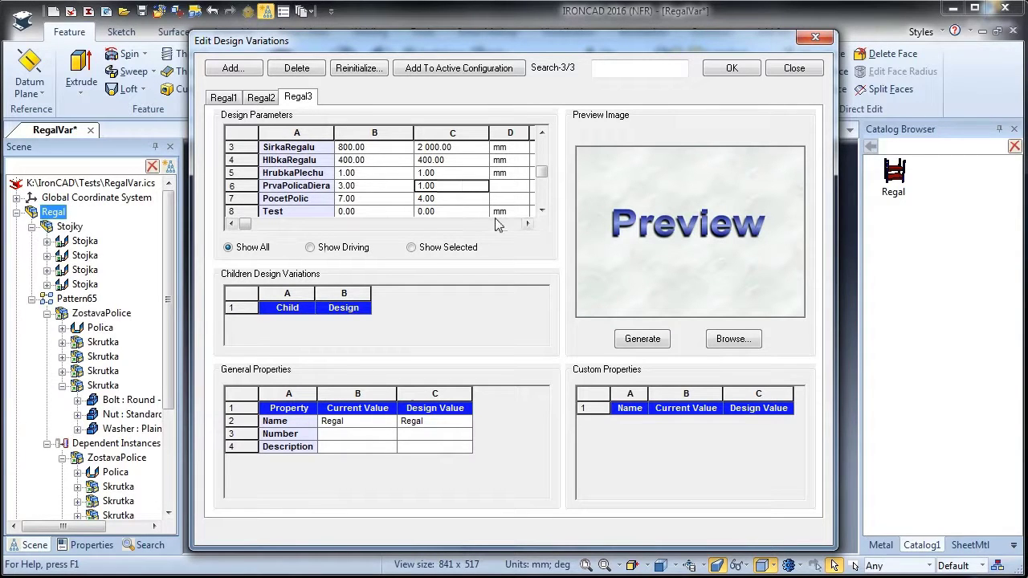
Generate the preview image for Regal3 and apply this variation to the model
click(631, 341)
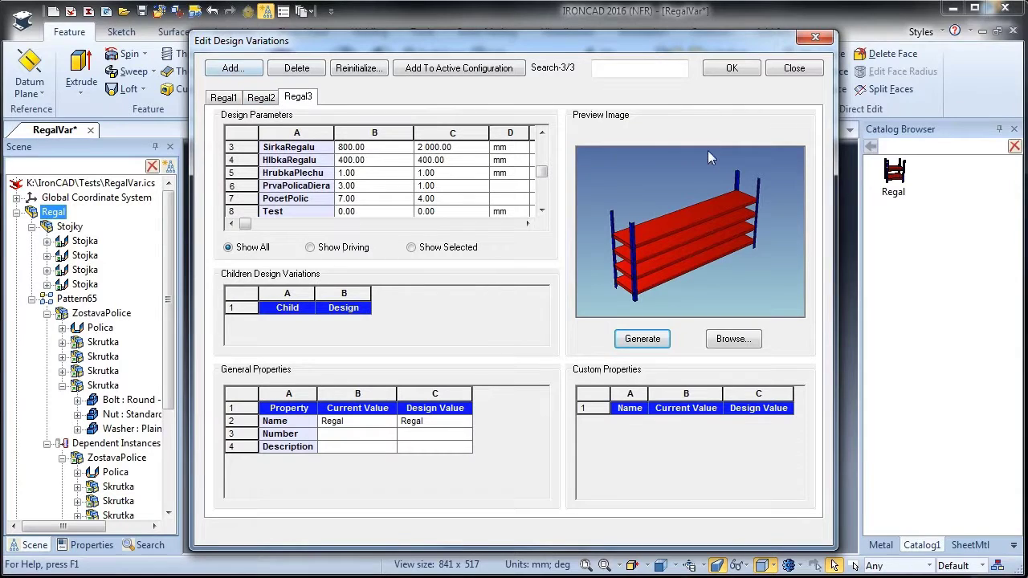
click(731, 68)
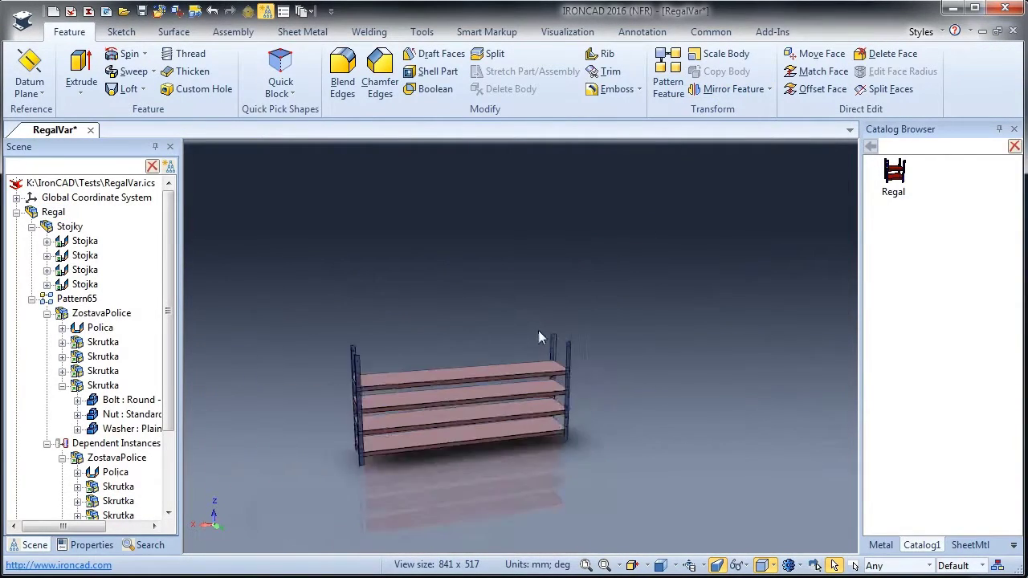
middle_drag(539, 333, 477, 379)
scroll(476, 374, down, 3)
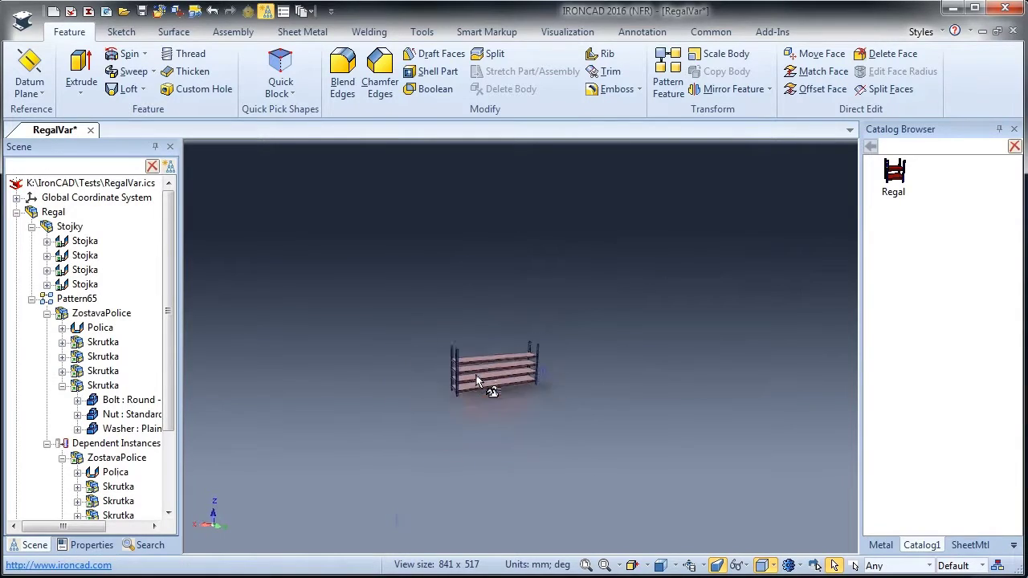
scroll(492, 371, up, 5)
Switch the Regal assembly to the Regal2 design variation and fit it in the view
right_click(536, 335)
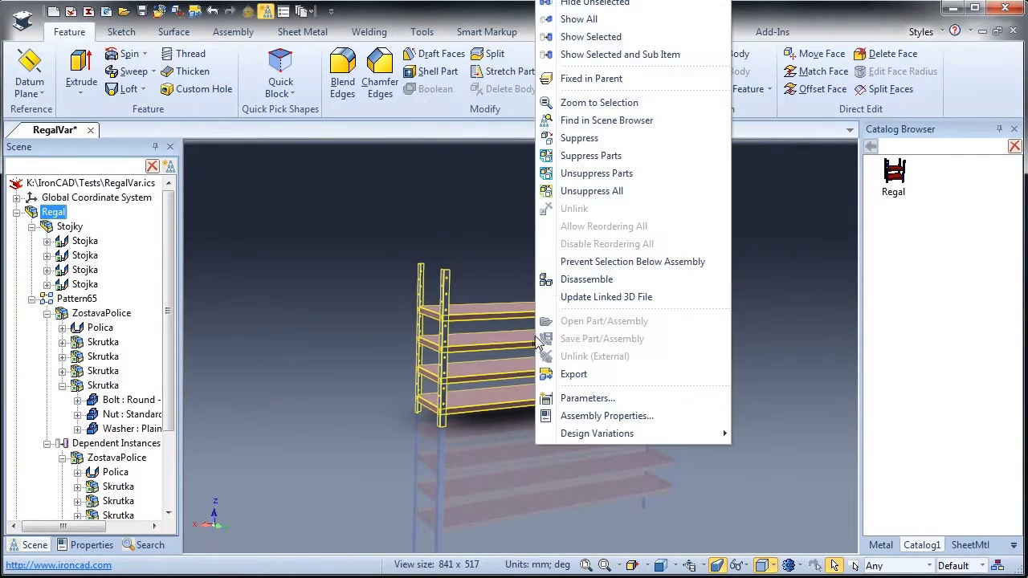
mouse_move(630, 436)
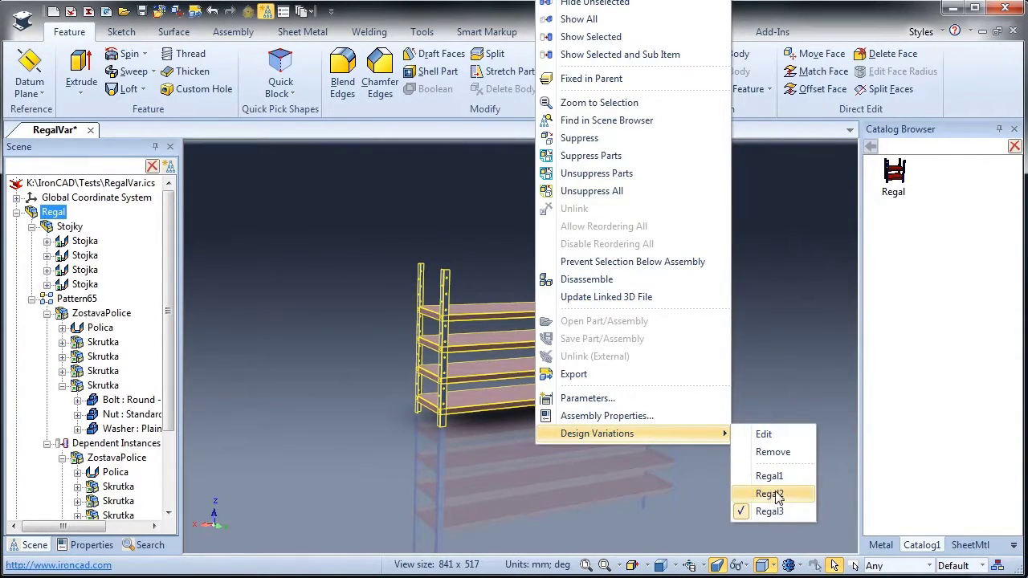
click(773, 493)
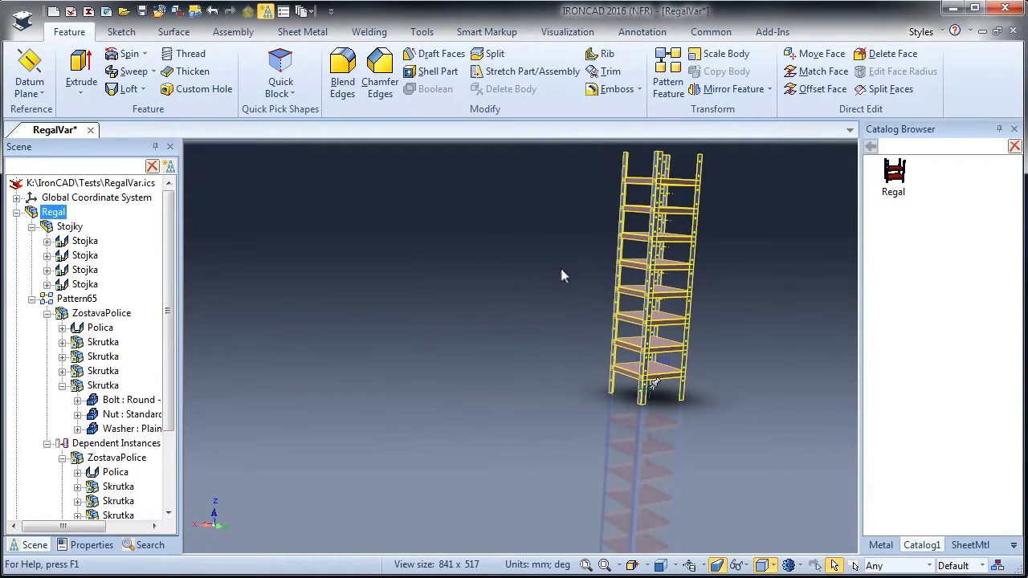
key(F8)
click(663, 389)
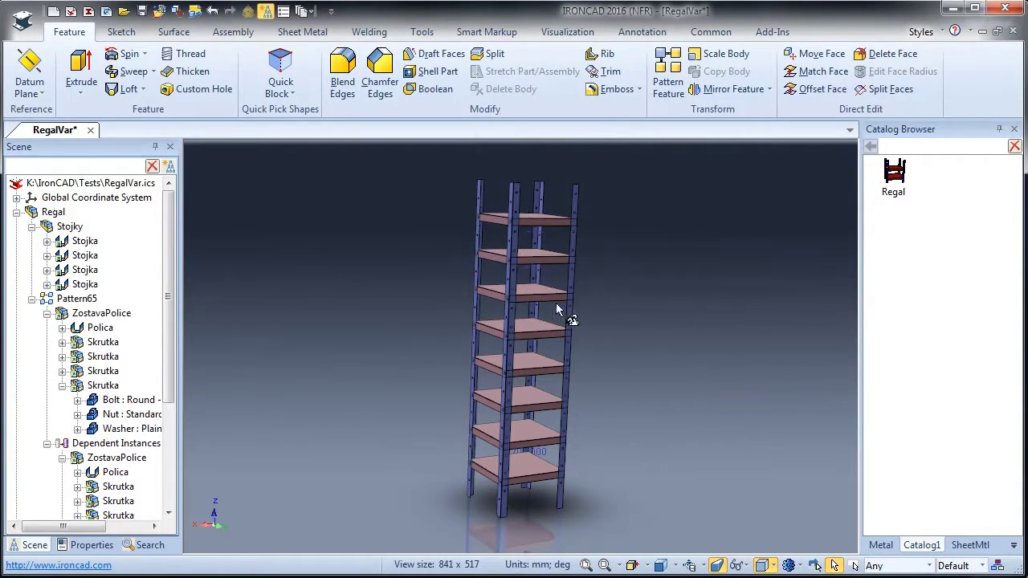
Store the Regal assembly with its design variations as a new item in Catalog1
drag(532, 299, 956, 201)
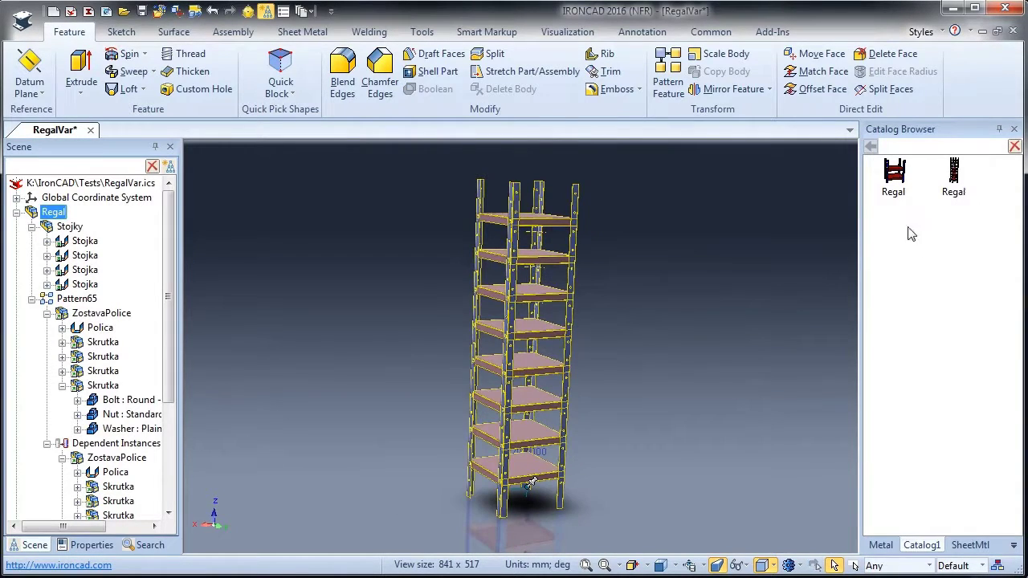
click(704, 311)
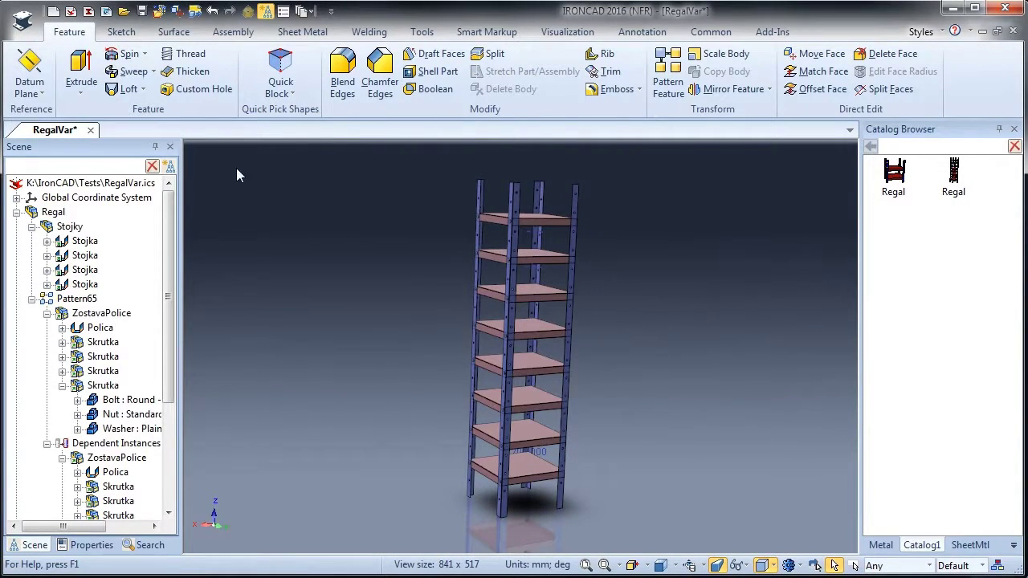
Create a new scene and insert the newly stored Regal catalog item into it
click(54, 11)
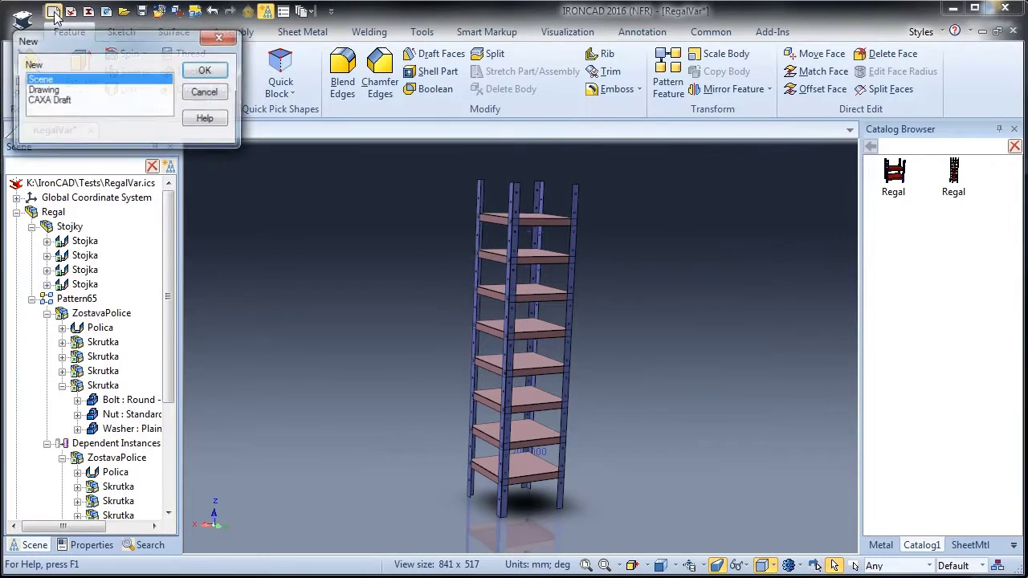
click(206, 71)
click(526, 443)
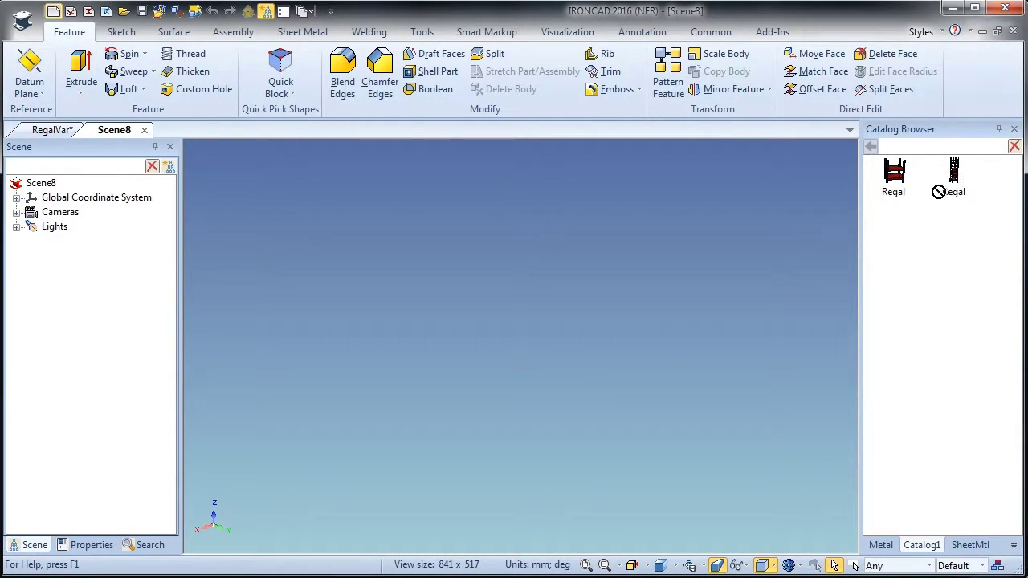
drag(560, 363, 561, 364)
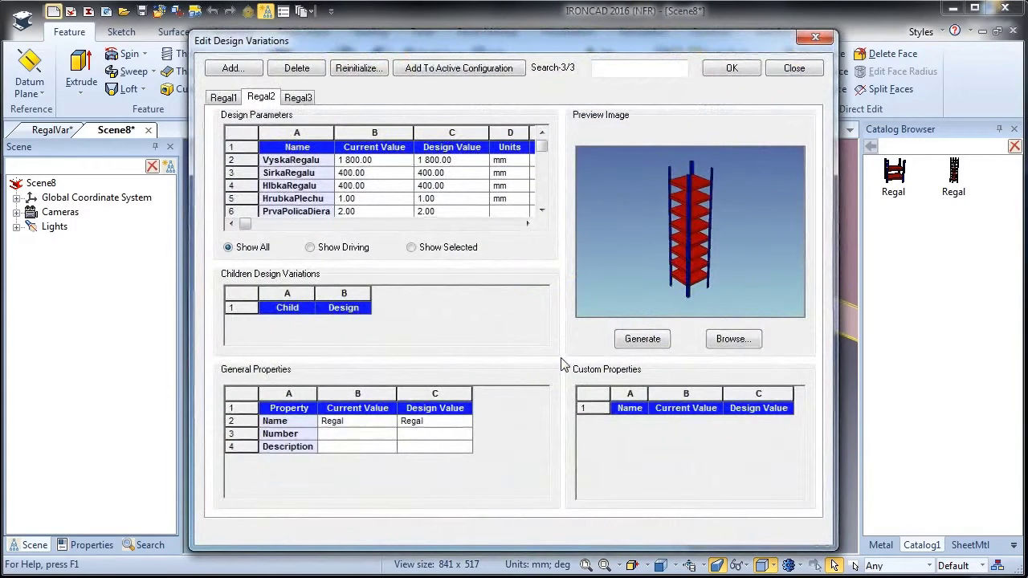
Compare the available design variations for the inserted shelf and apply Regal3
click(298, 99)
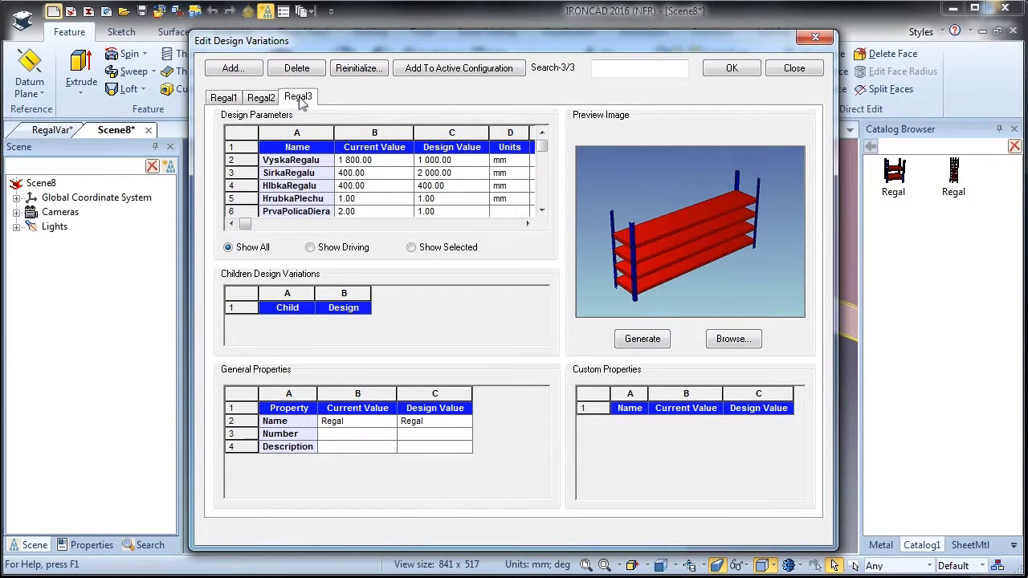
click(224, 98)
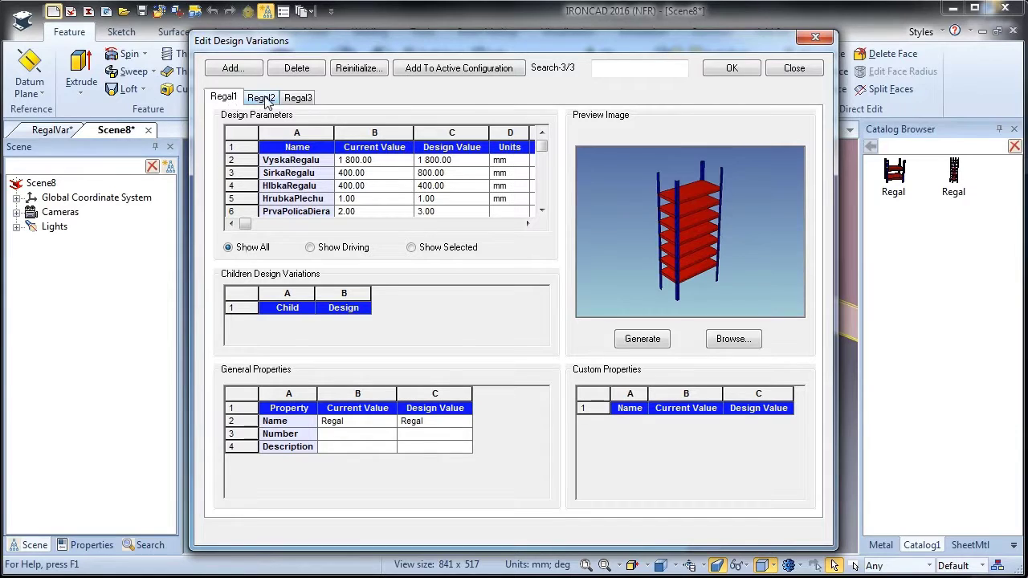
click(262, 98)
click(303, 102)
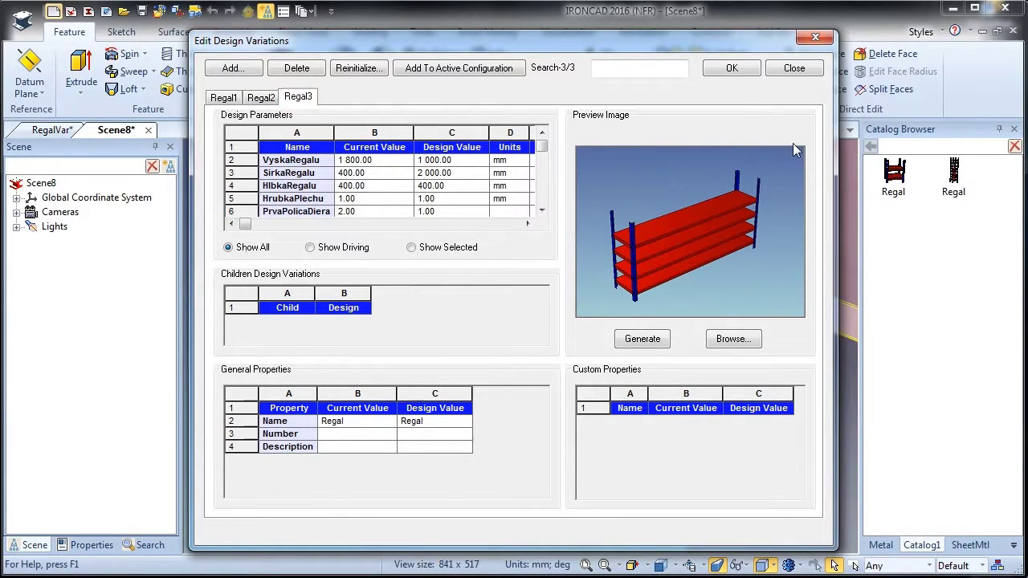
click(732, 68)
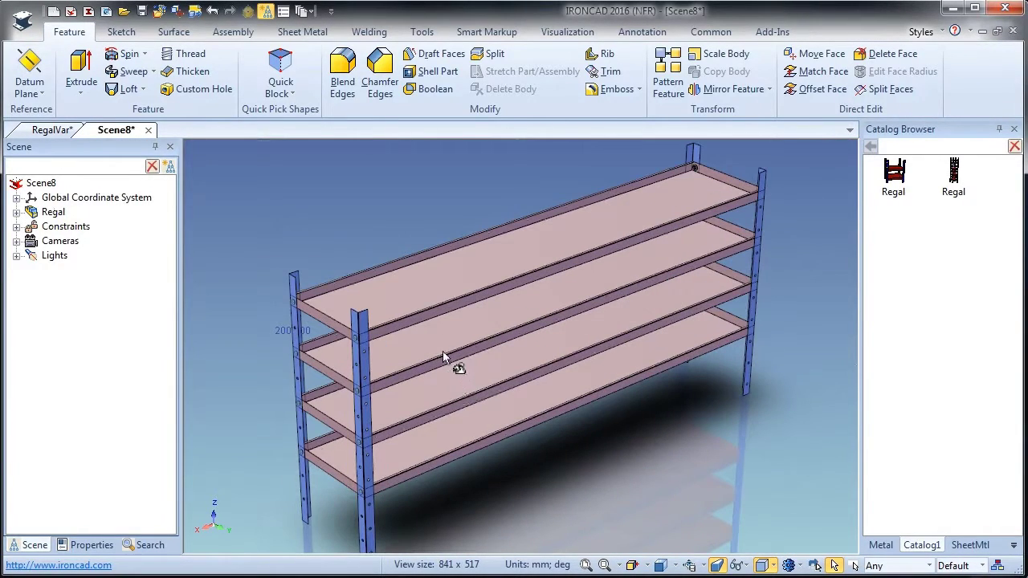
Switch the inserted Regal assembly in the new scene to the Regal2 design variation
click(445, 358)
right_click(446, 358)
mouse_move(534, 438)
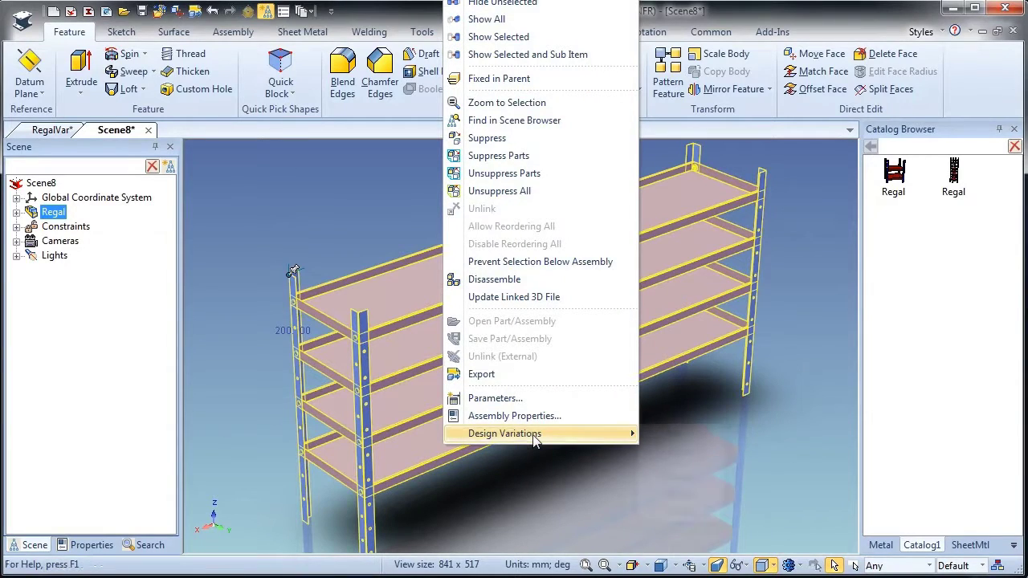
click(678, 493)
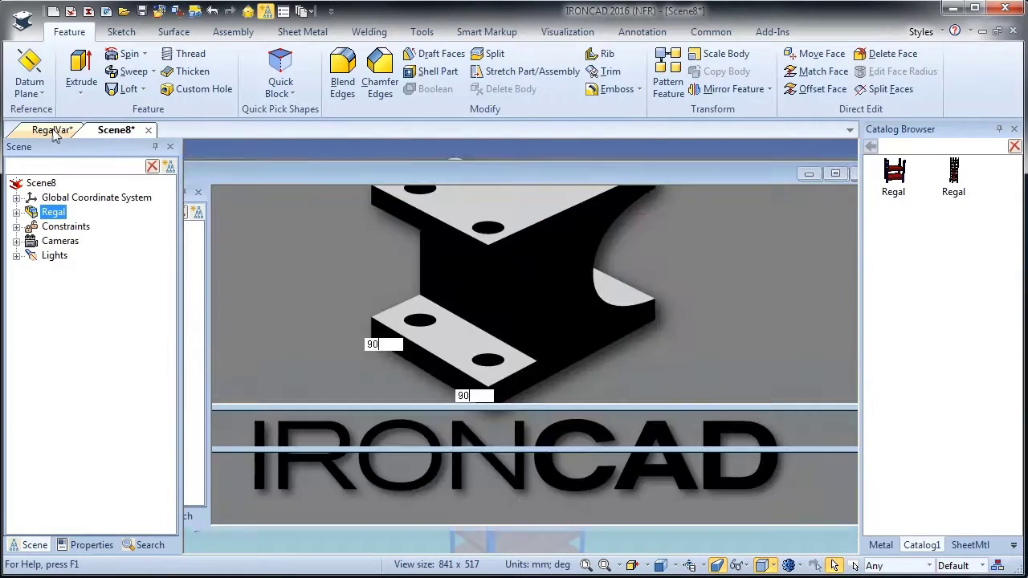
Return to the RegalVar scene, switch its Regal assembly to the Regal1 design variation and fit it in the view
click(53, 131)
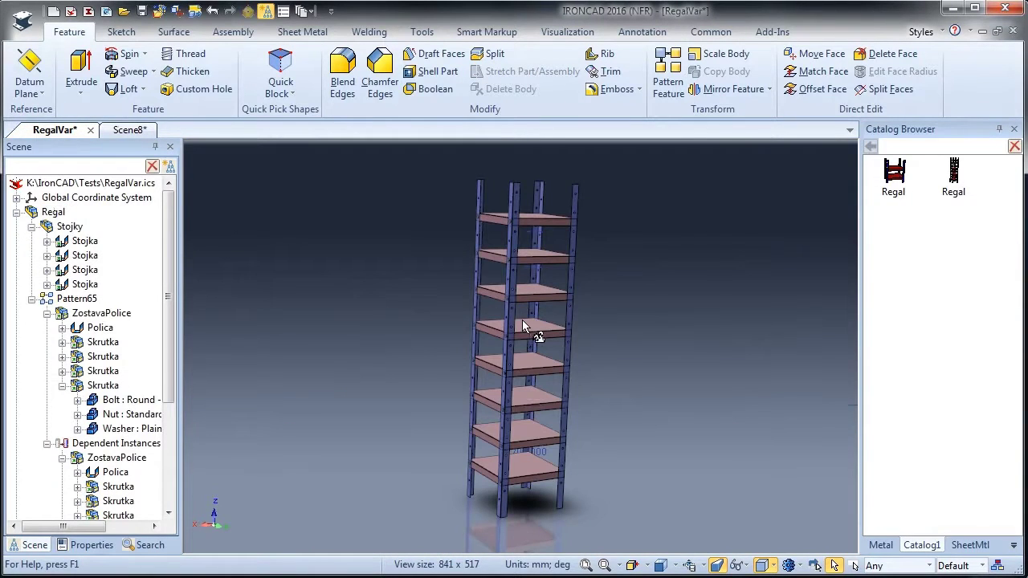
right_click(521, 337)
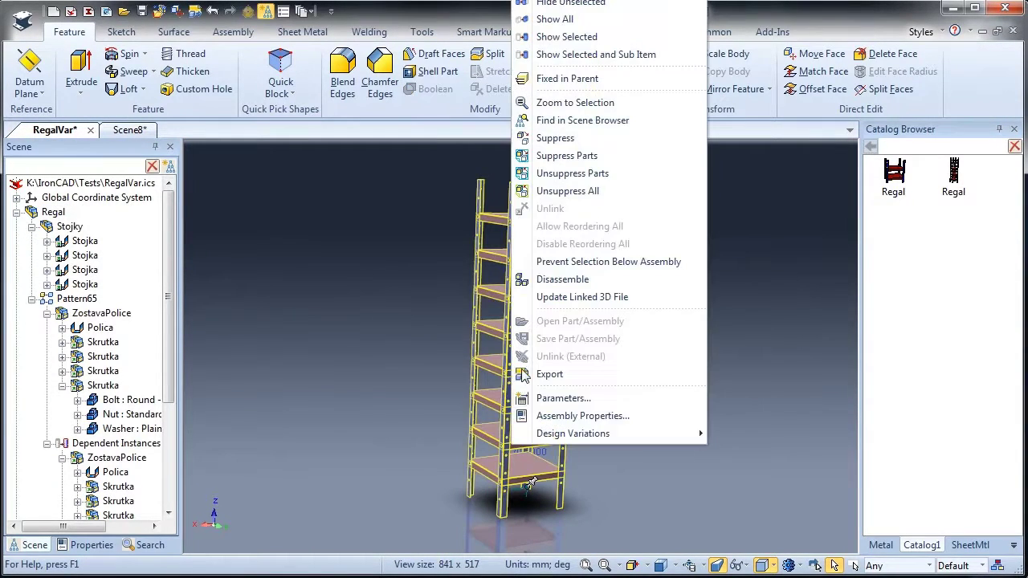
mouse_move(642, 436)
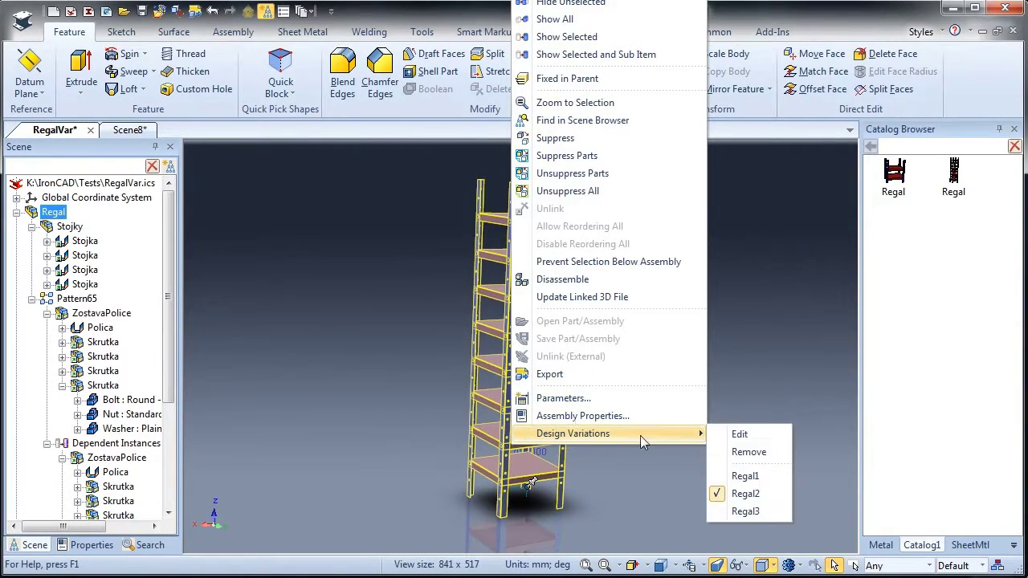
click(747, 476)
click(611, 338)
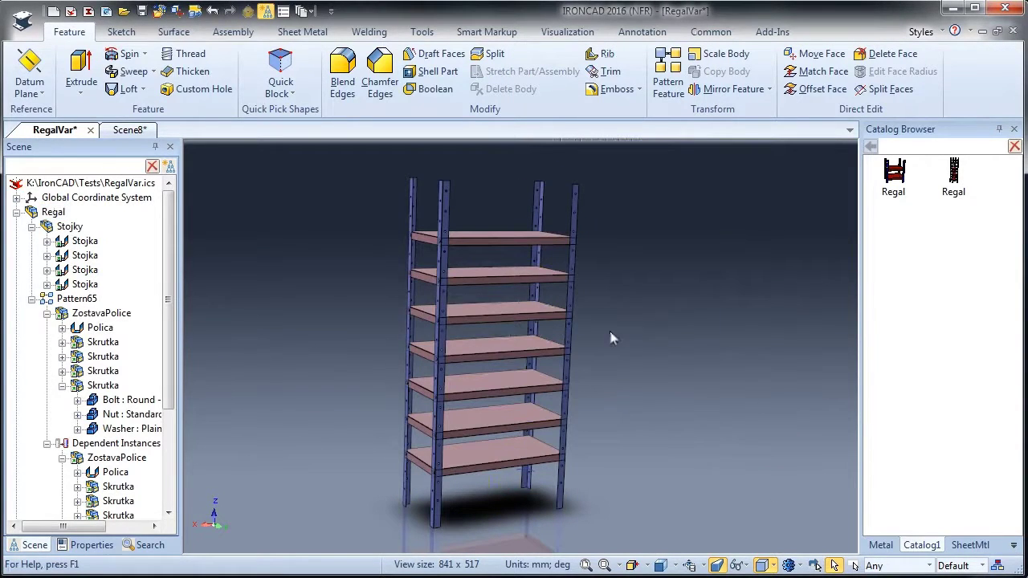
mouse_move(437, 353)
middle_down()
mouse_move(420, 372)
mouse_move(436, 367)
middle_up()
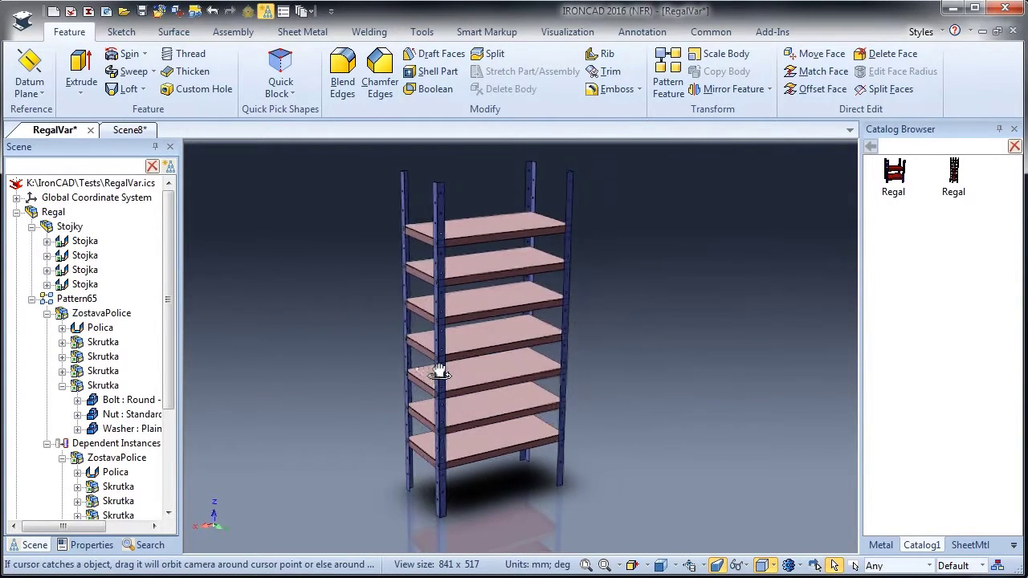
key(F8)
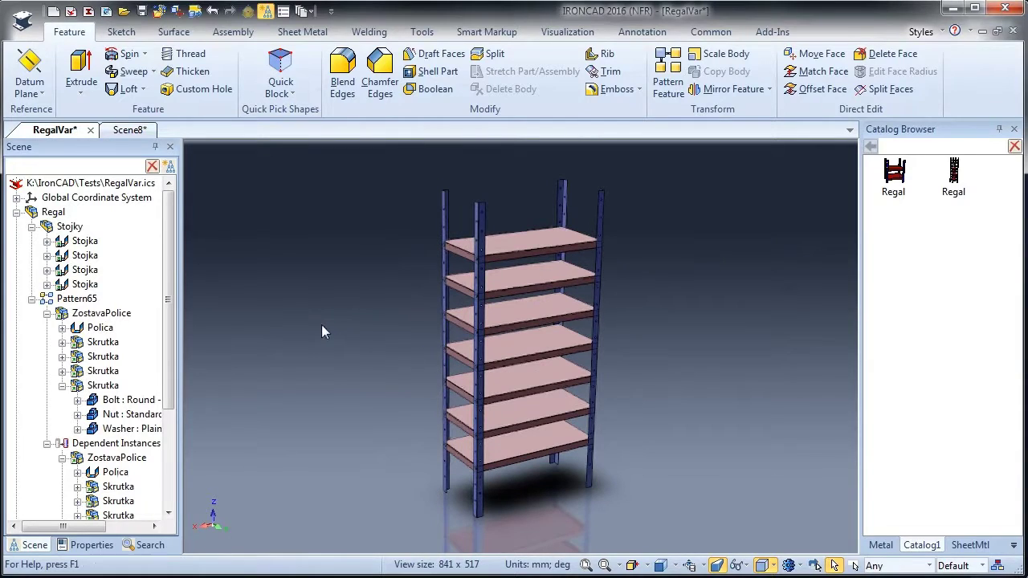
click(519, 387)
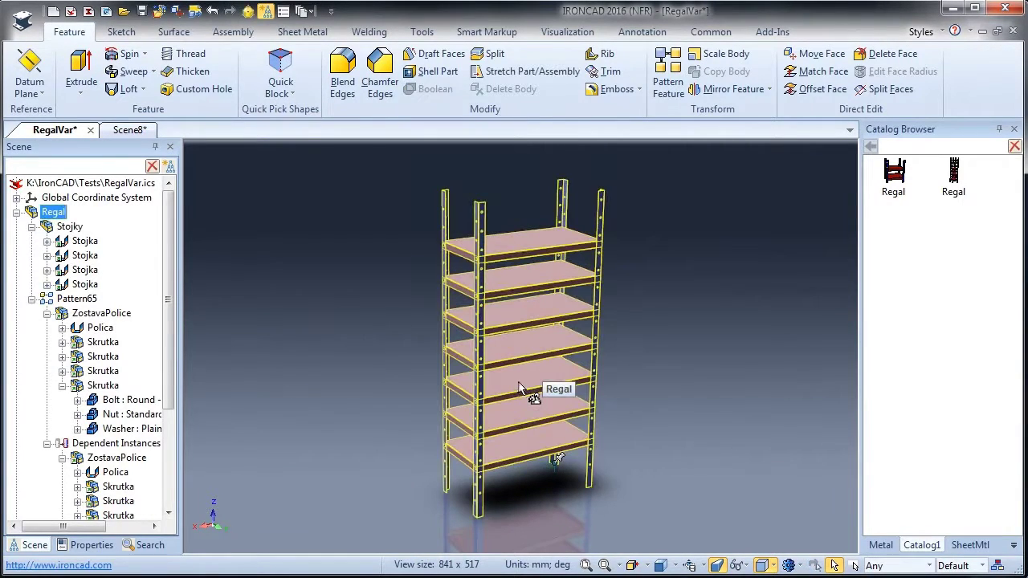
Use the TriBall to make 3 copies of the Regal assembly along its width, spaced 1000 mm apart in a row
key(F10)
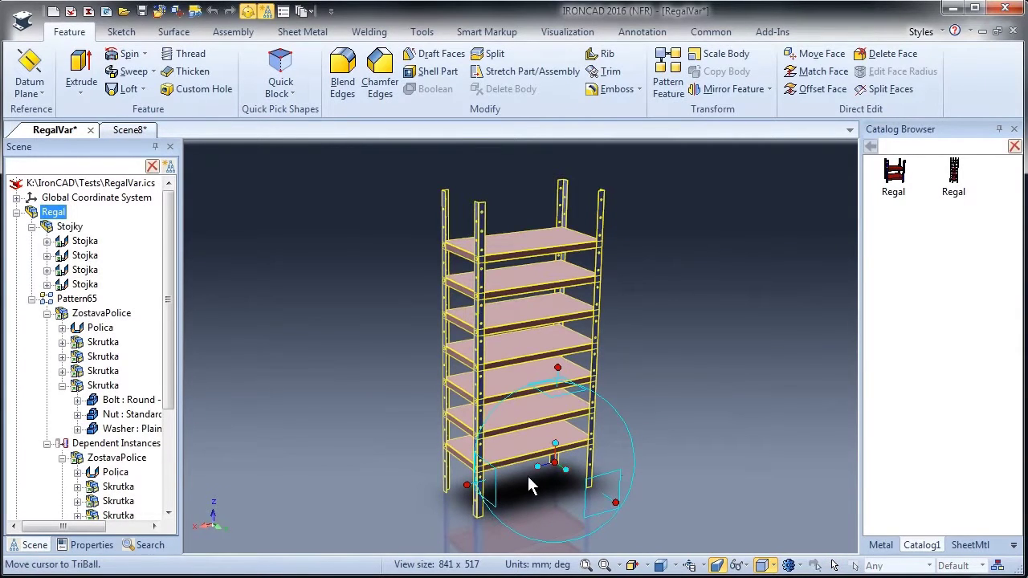
drag(474, 485, 618, 460)
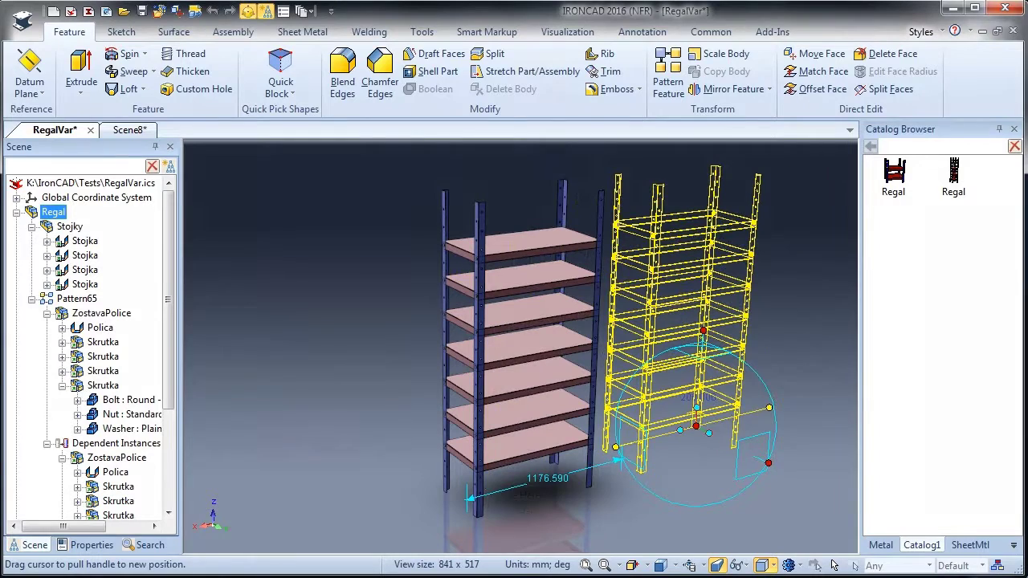
right_drag(618, 460, 617, 460)
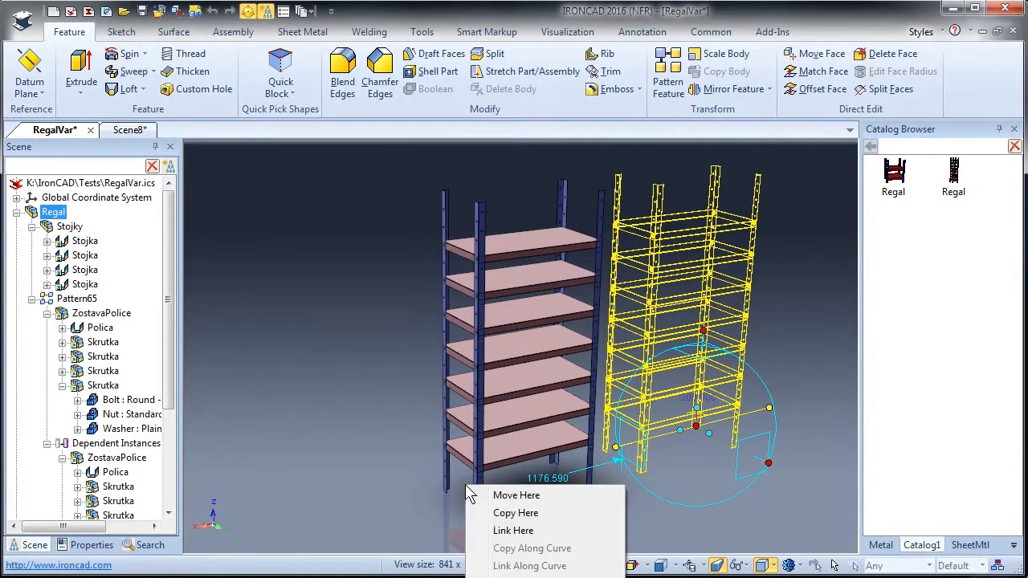
click(514, 514)
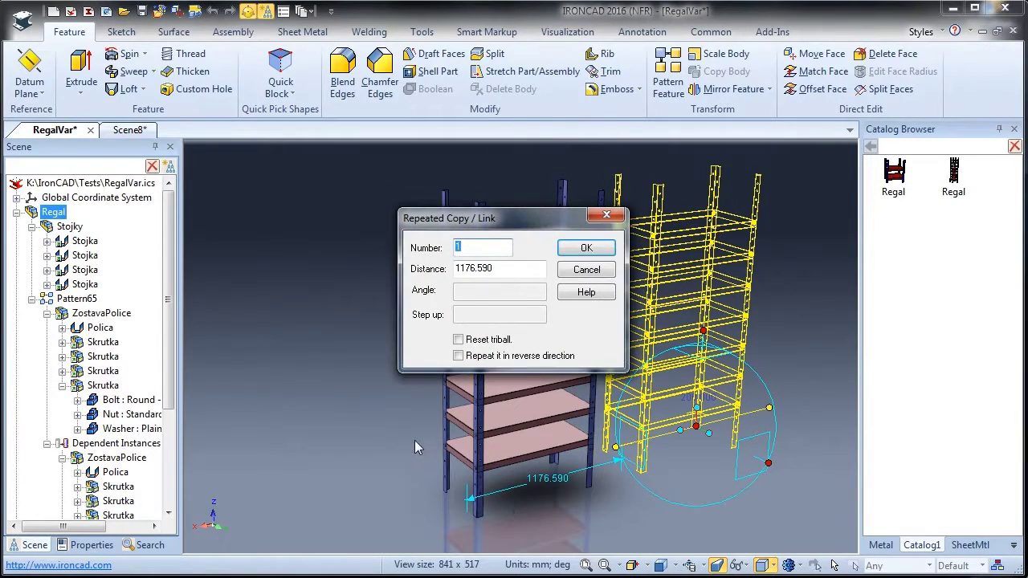
text(3)
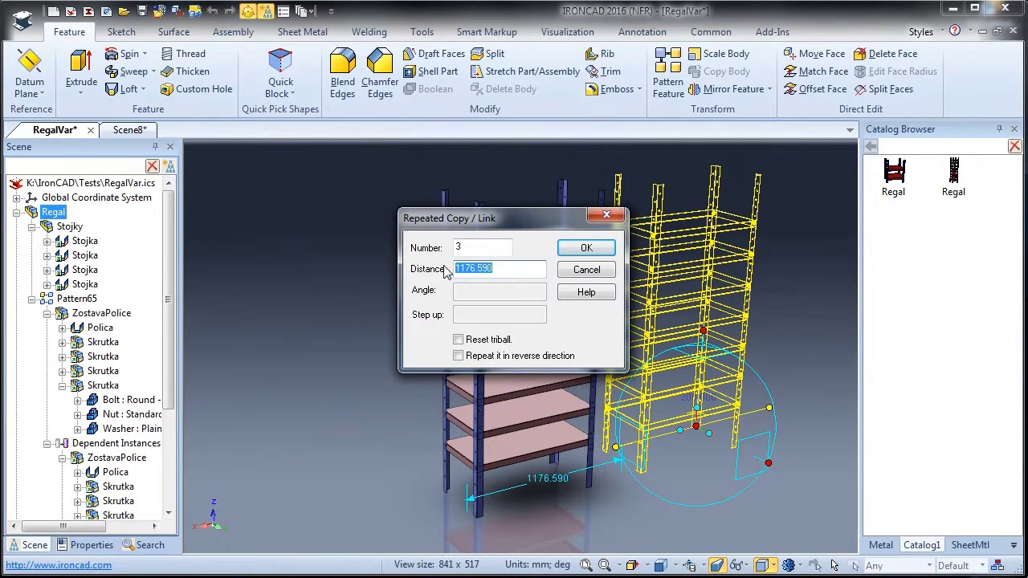
text(1000)
click(588, 248)
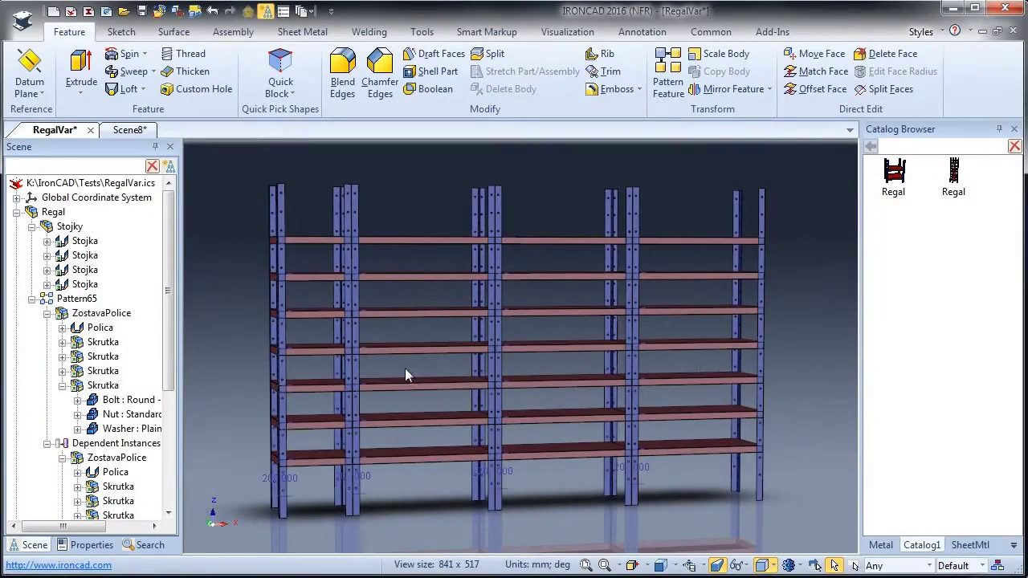
Rotate the original Regal assembly at the end of the row about its vertical axis so it stands perpendicular to the others
middle_drag(404, 375, 654, 418)
click(686, 415)
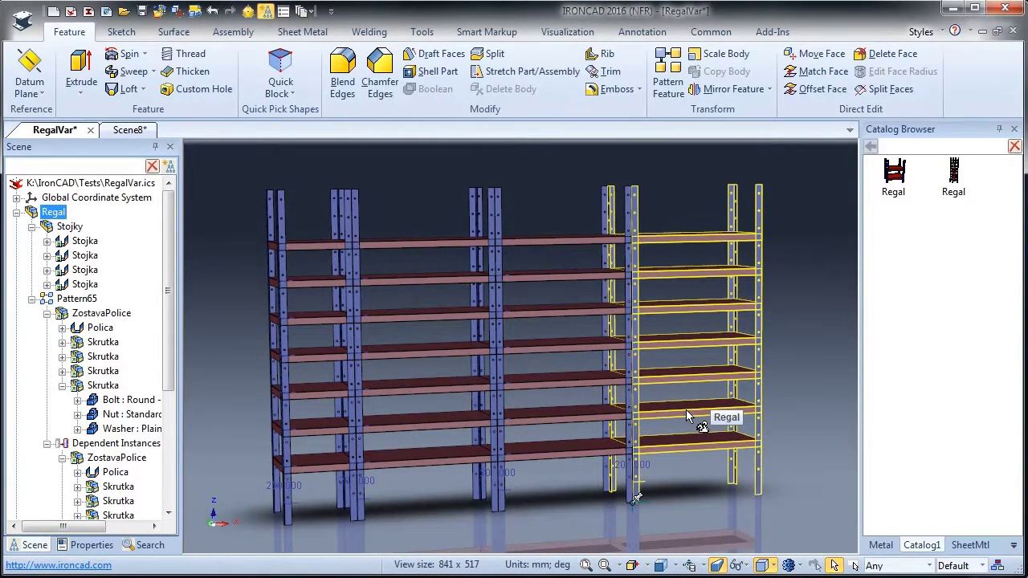
key(F10)
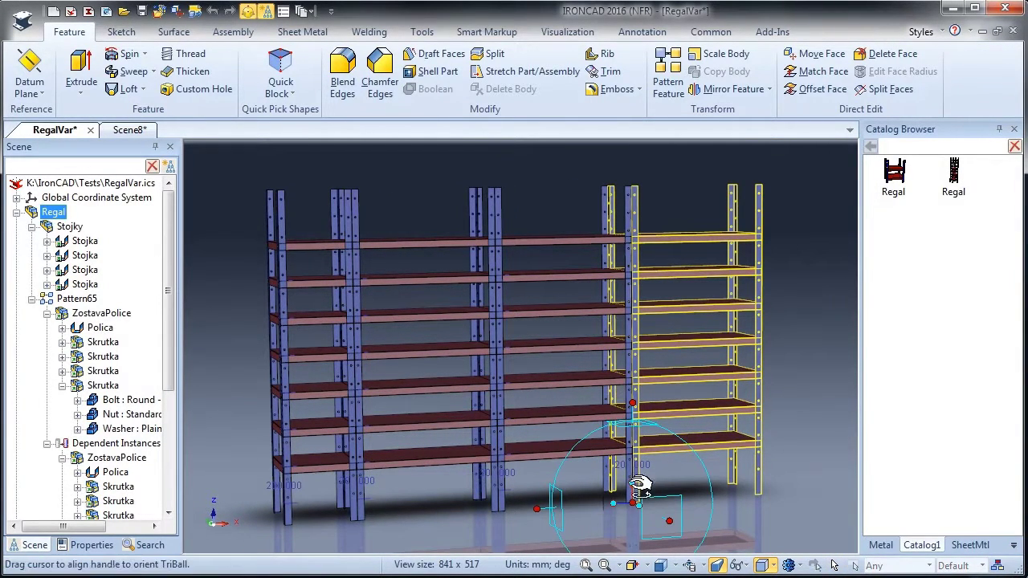
drag(631, 542, 572, 504)
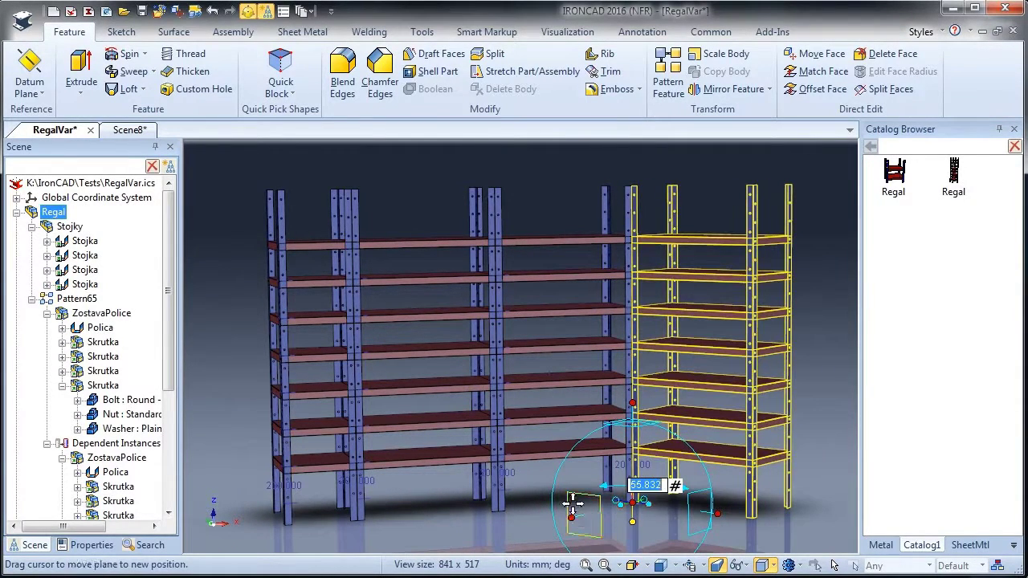
key(Return)
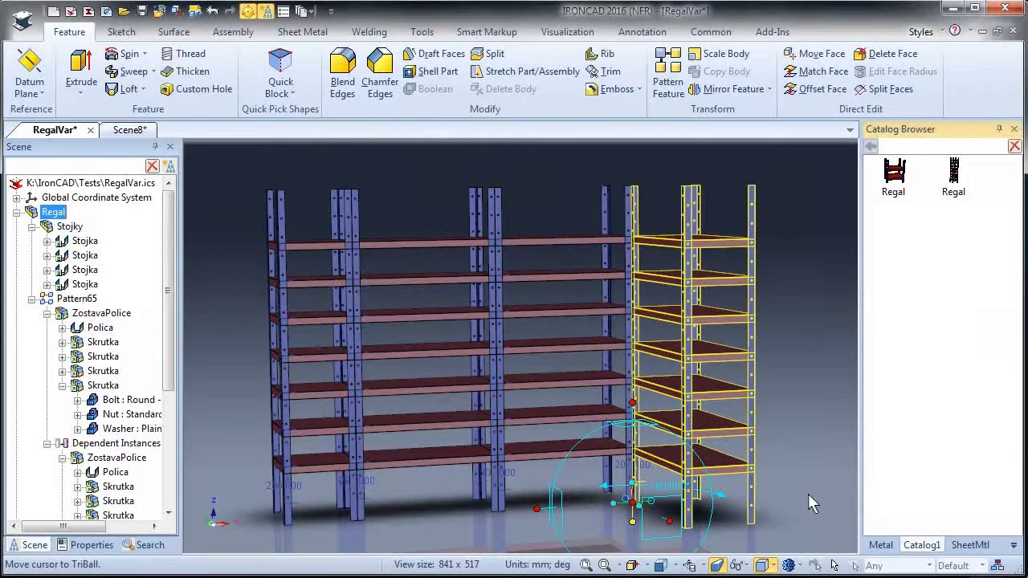
Move the rotated end Regal assembly 400 mm along the row's depth direction to form the corner
drag(681, 521, 670, 528)
text(400)
key(Return)
click(796, 405)
Examine the corner, adjoining uprights and bolted shelf connections of the assembled shelf row from several angles
scroll(651, 448, up, 2)
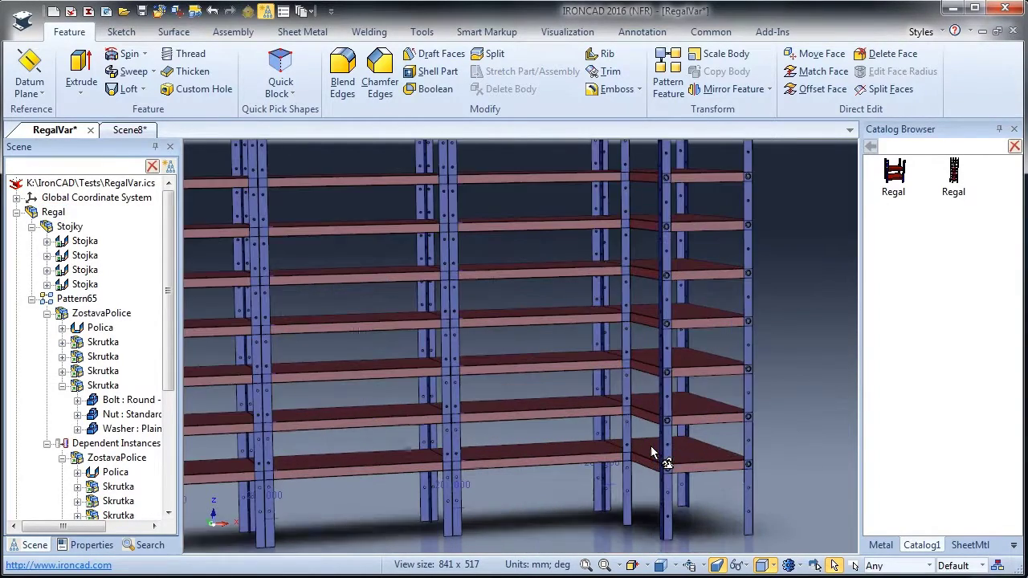
scroll(652, 449, down, 4)
middle_drag(580, 429, 515, 384)
scroll(518, 346, up, 4)
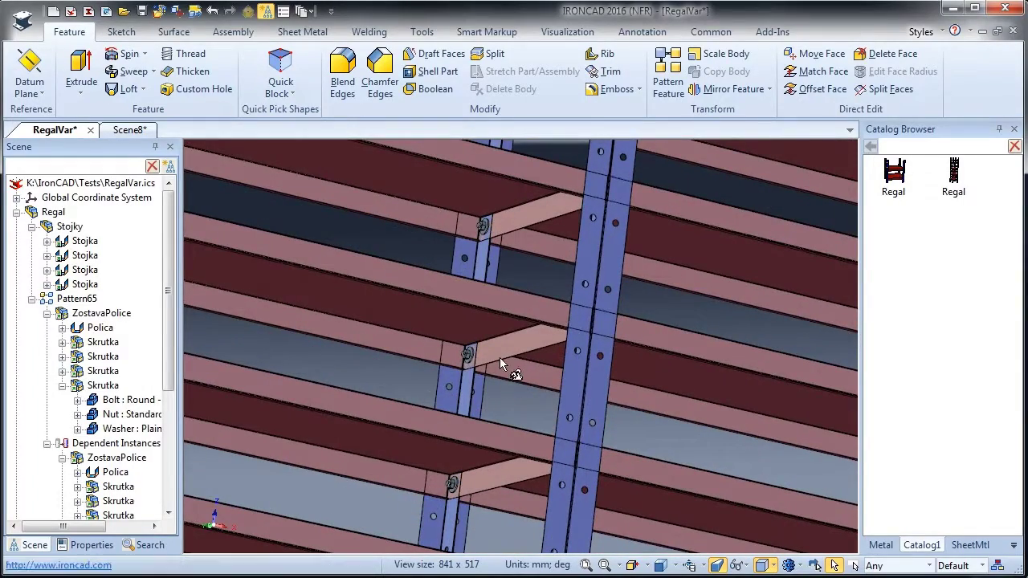
scroll(500, 359, up, 1)
scroll(493, 376, down, 1)
scroll(494, 378, down, 2)
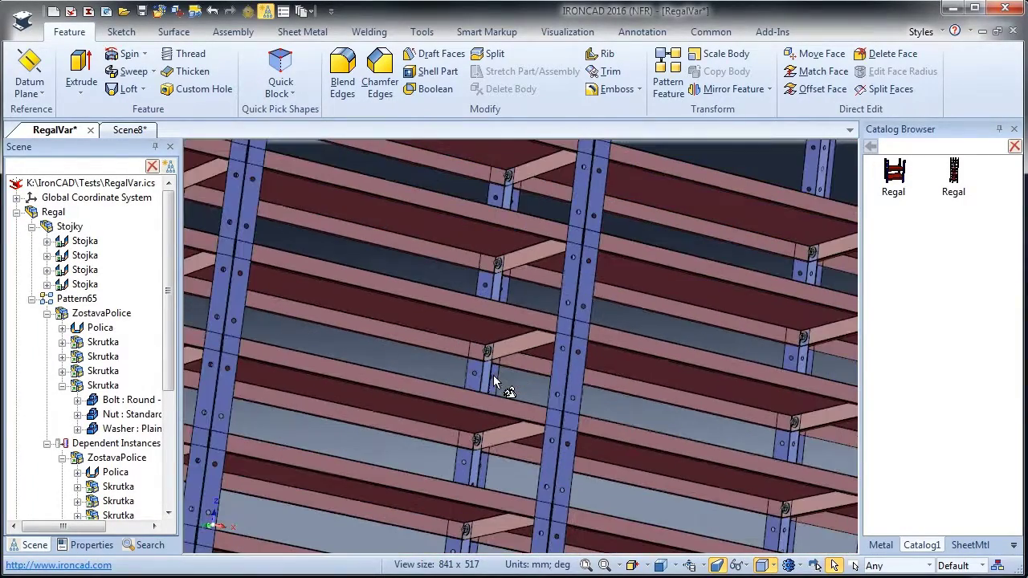
scroll(549, 390, down, 2)
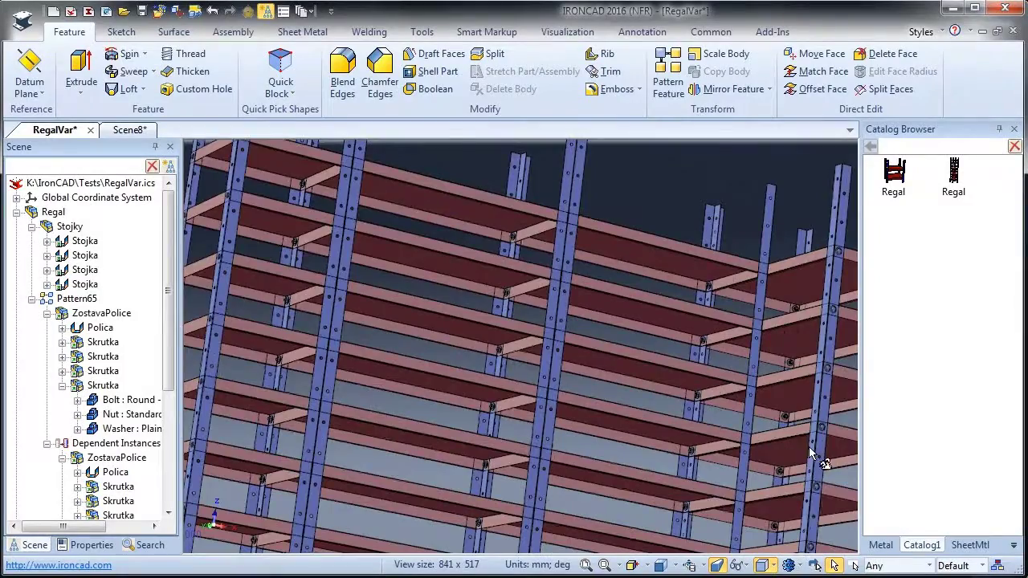
scroll(817, 458, up, 2)
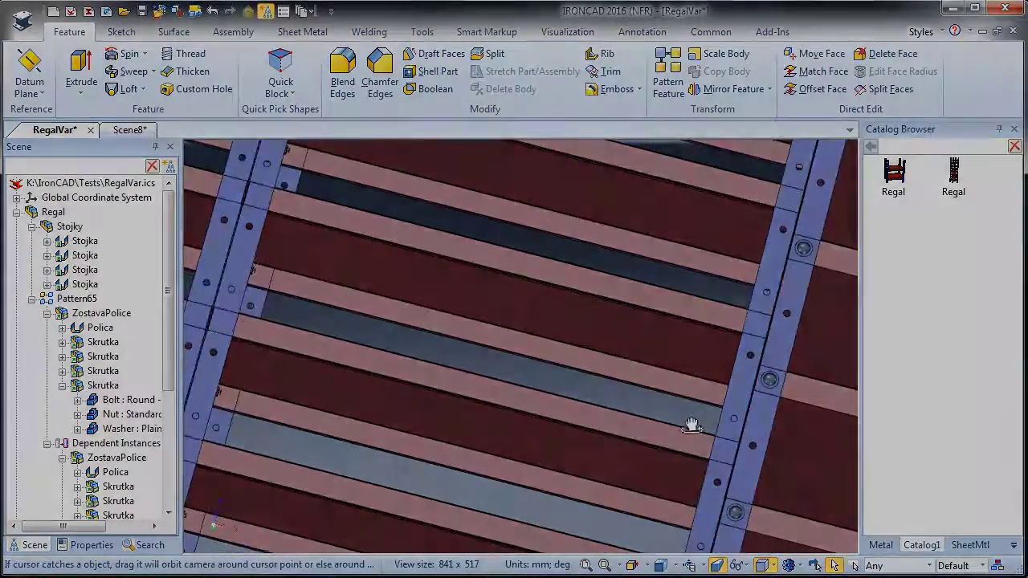